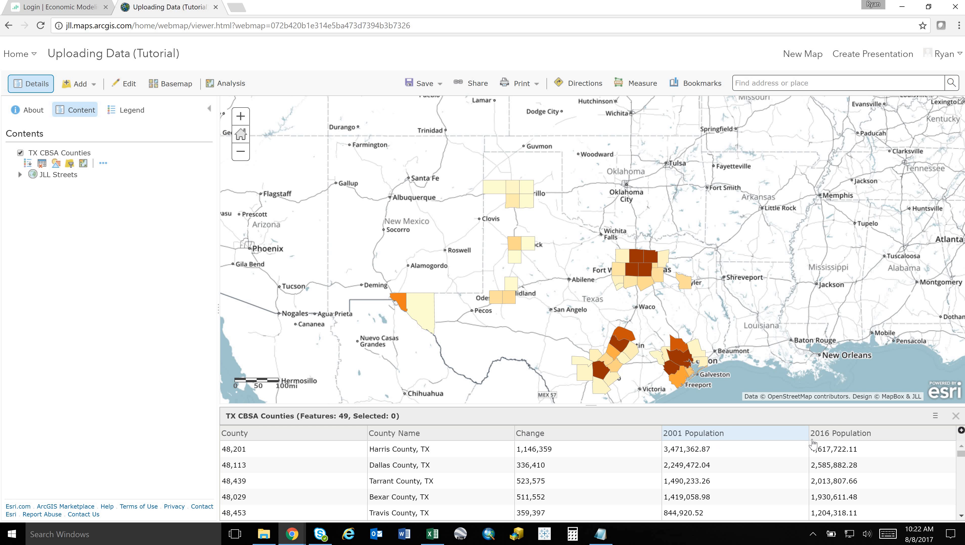
# Step: Close the TX CBSA Counties attribute table and look over the county population CSV in Excel before returning to the map
pyautogui.click(956, 416)
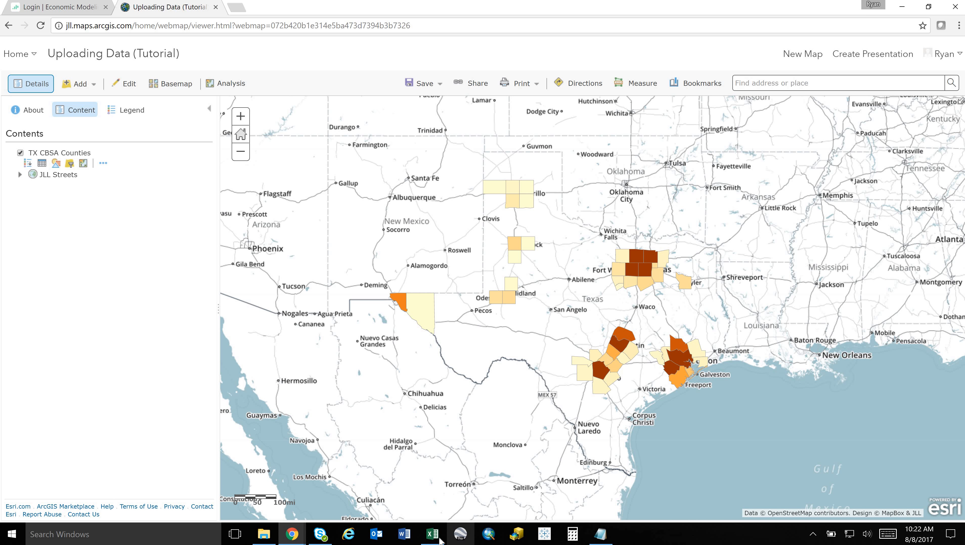
pyautogui.click(442, 531)
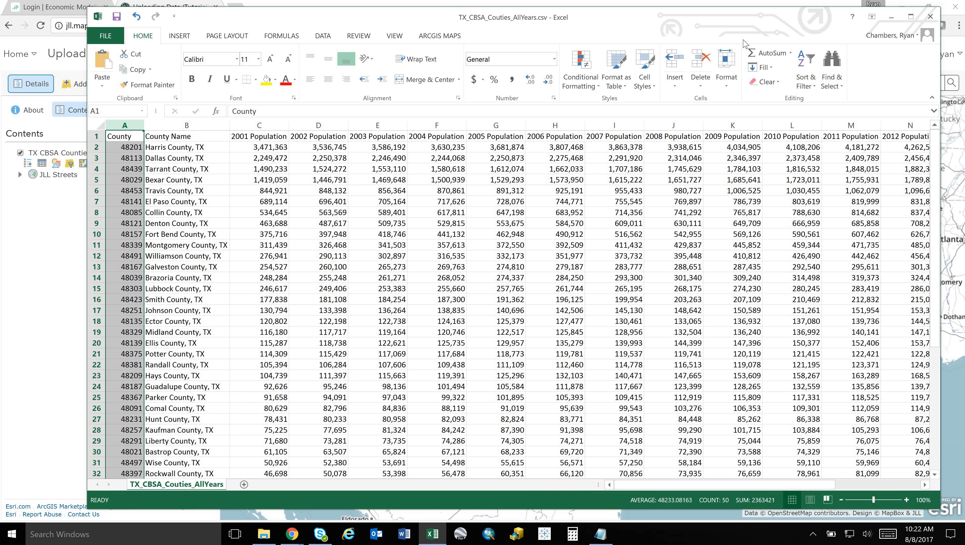
pyautogui.click(891, 17)
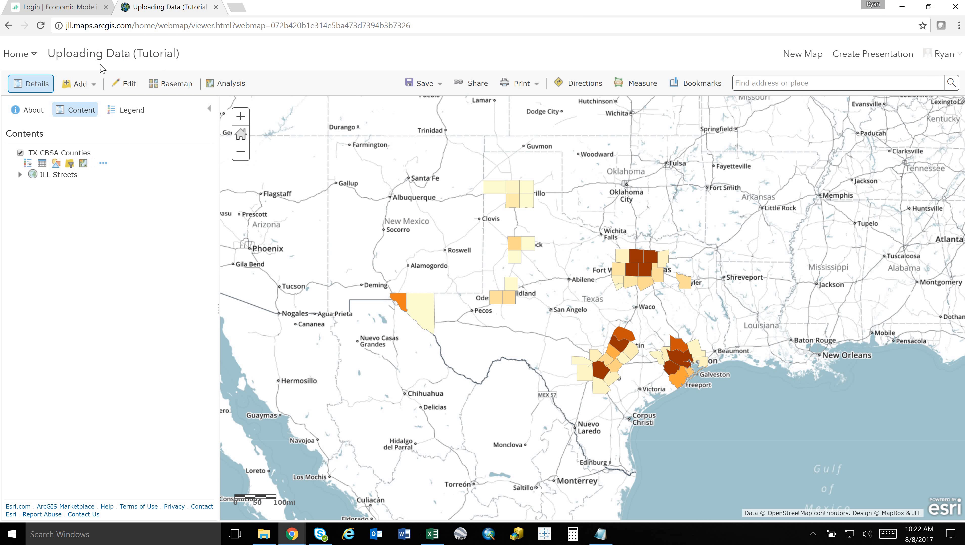
# Step: Import TX_CBSA_Couties_AllYears.csv from file into the map as a table, without locating its features
pyautogui.click(81, 84)
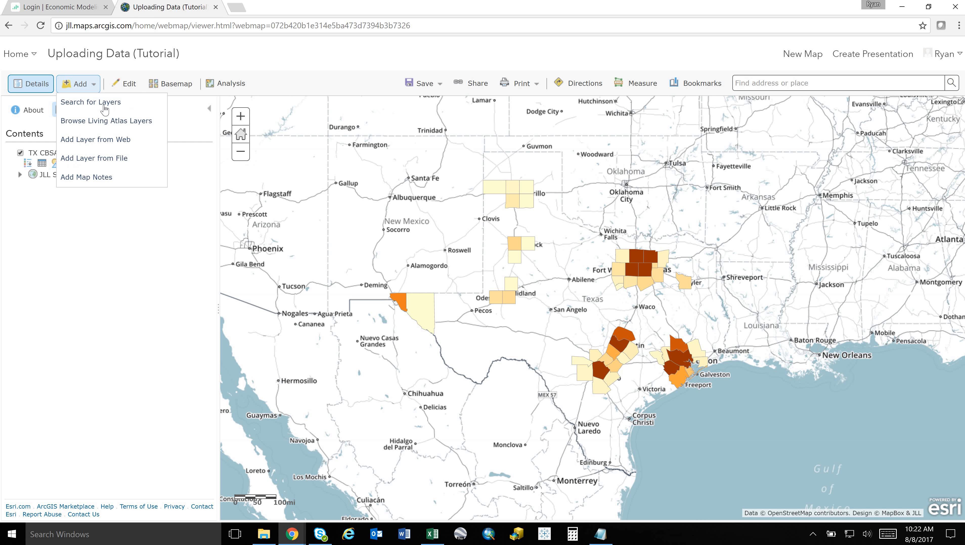
pyautogui.click(105, 164)
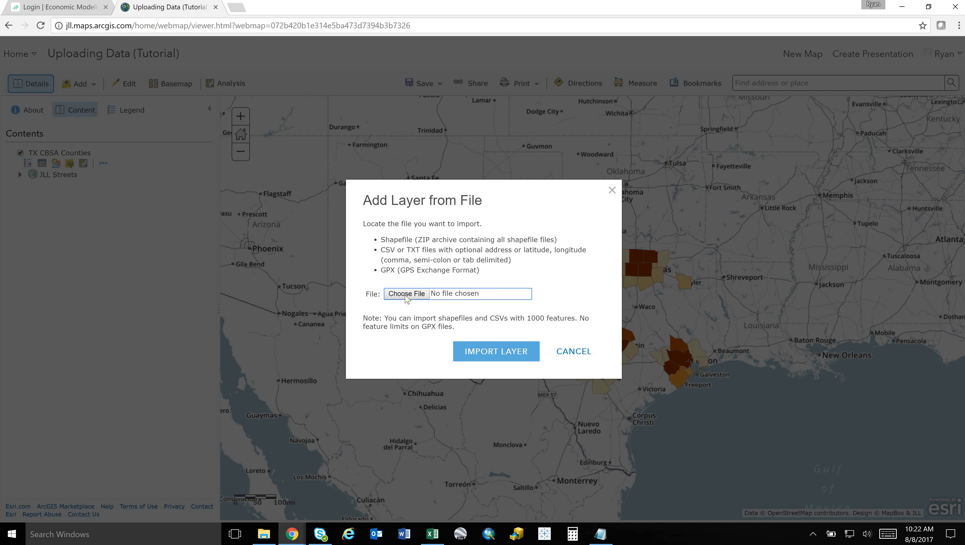
pyautogui.click(406, 293)
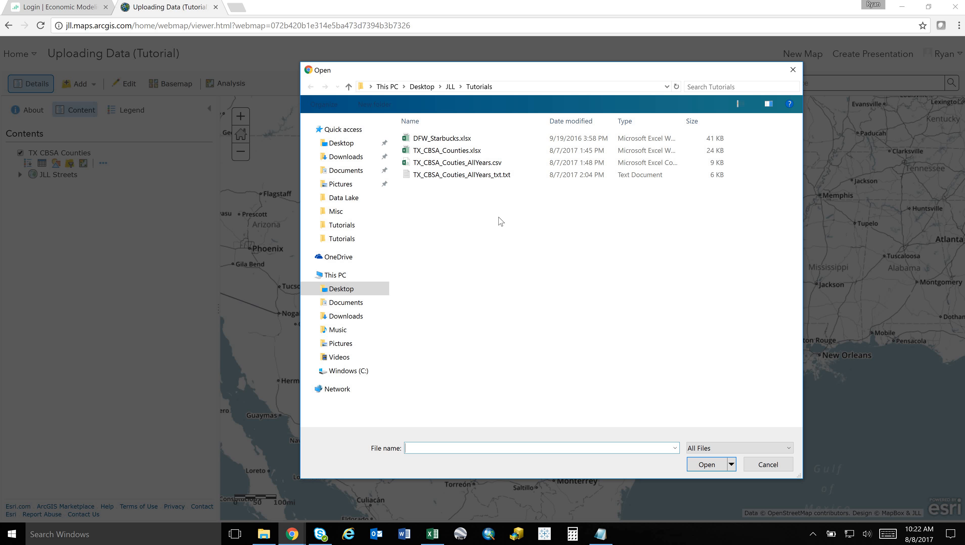
pyautogui.click(497, 165)
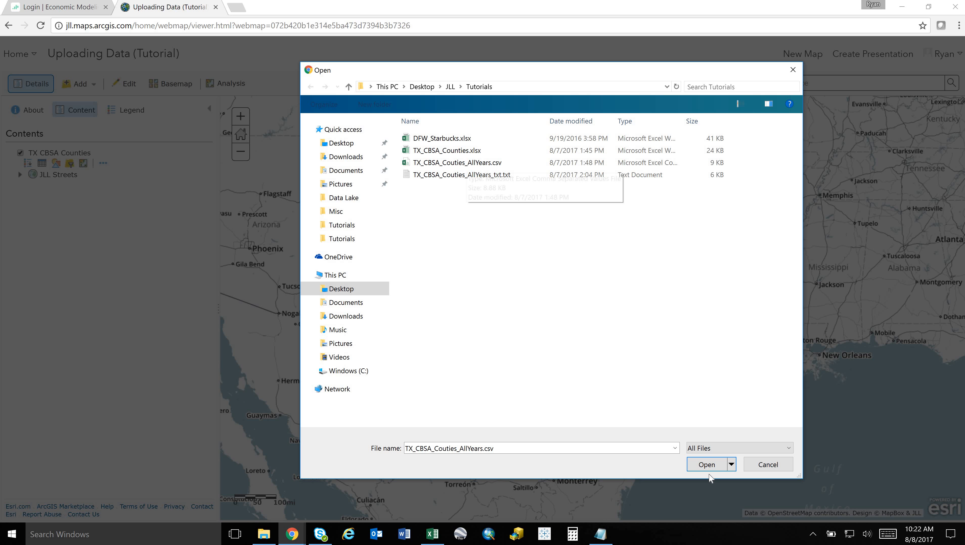
pyautogui.click(508, 379)
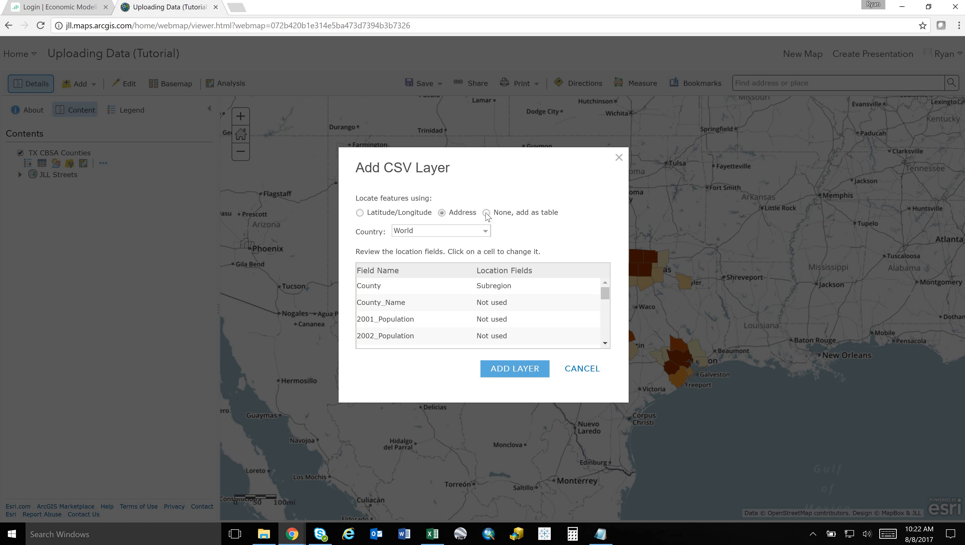
pyautogui.click(487, 213)
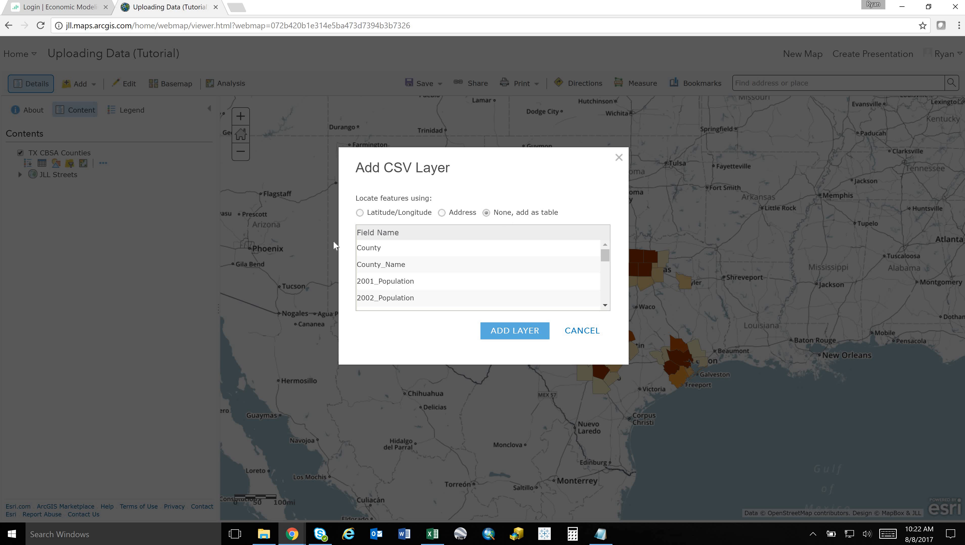
pyautogui.click(517, 335)
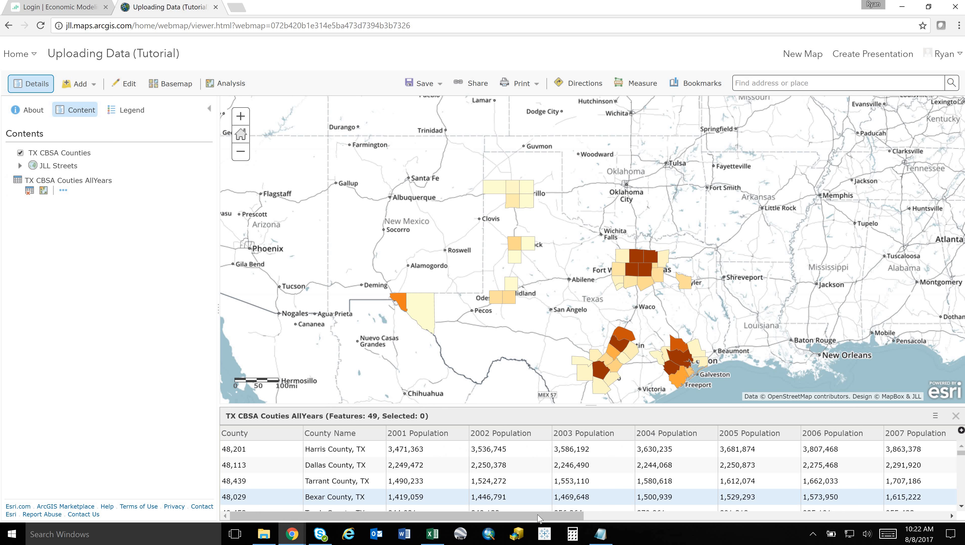
# Step: Review the yearly population columns in the TX CBSA Couties AllYears table, select the Dallas County row, and close the table
pyautogui.moveTo(568, 516); pyautogui.dragTo(290, 534)
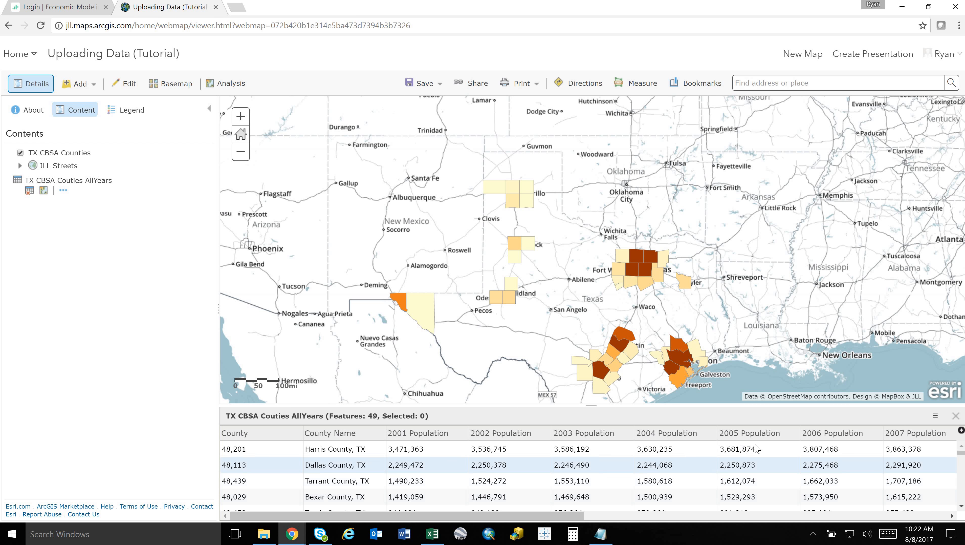
pyautogui.click(601, 468)
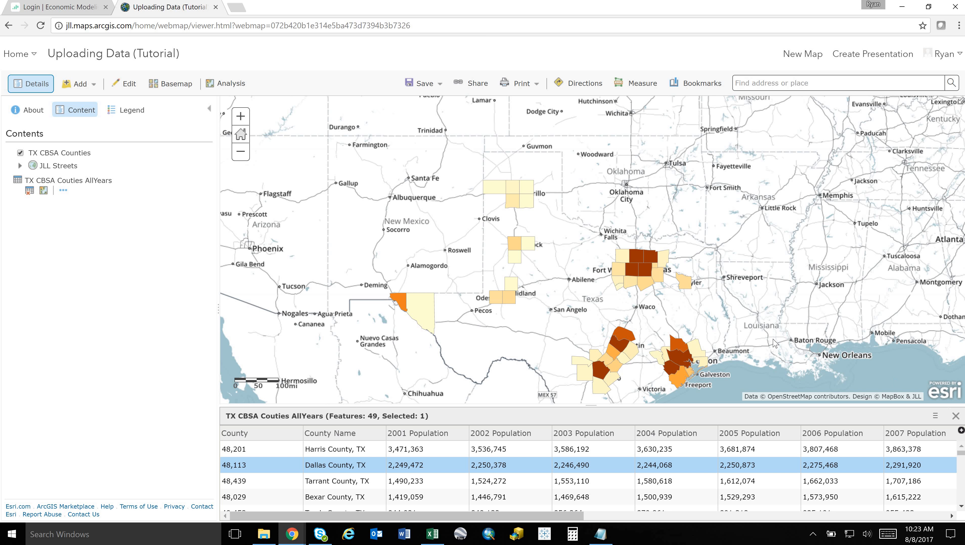
pyautogui.click(956, 416)
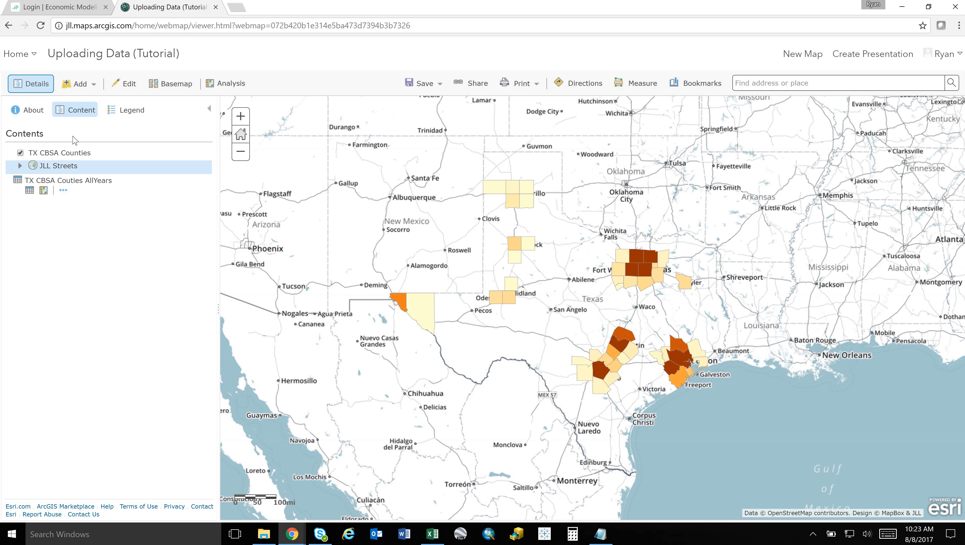
# Step: Set up Join Features from TX_CBSA_Couties_AllYears to TX CBSA Counties, matching target field f1 to join field County
pyautogui.click(59, 154)
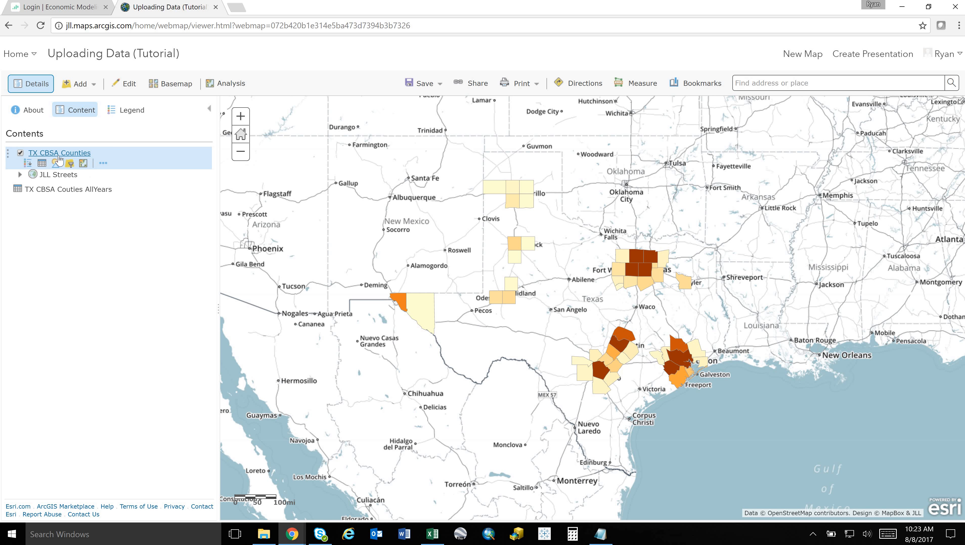
pyautogui.click(84, 165)
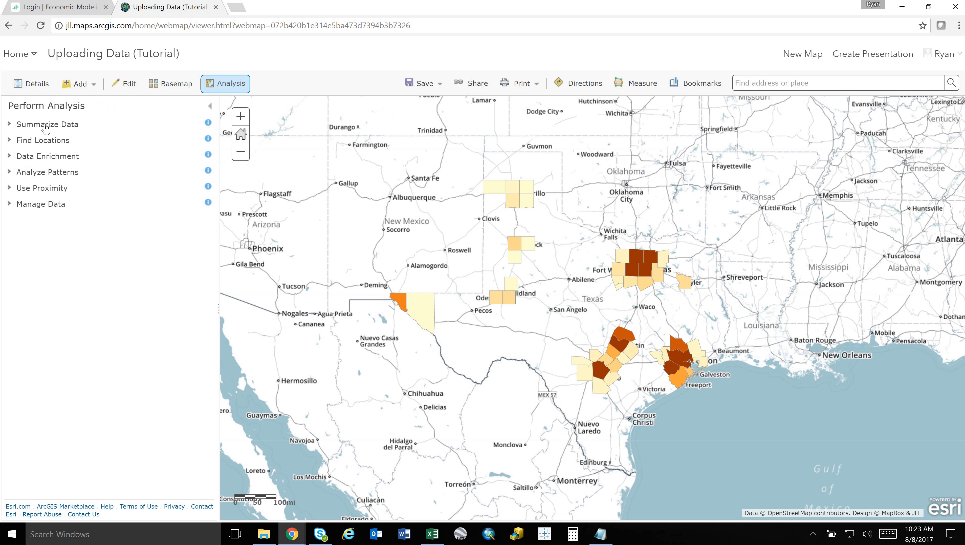
pyautogui.click(46, 129)
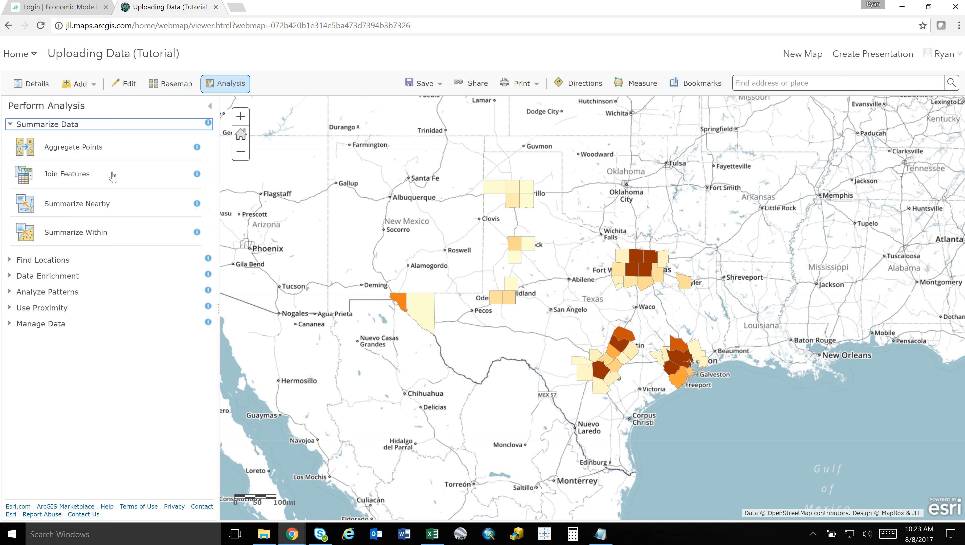
pyautogui.click(72, 179)
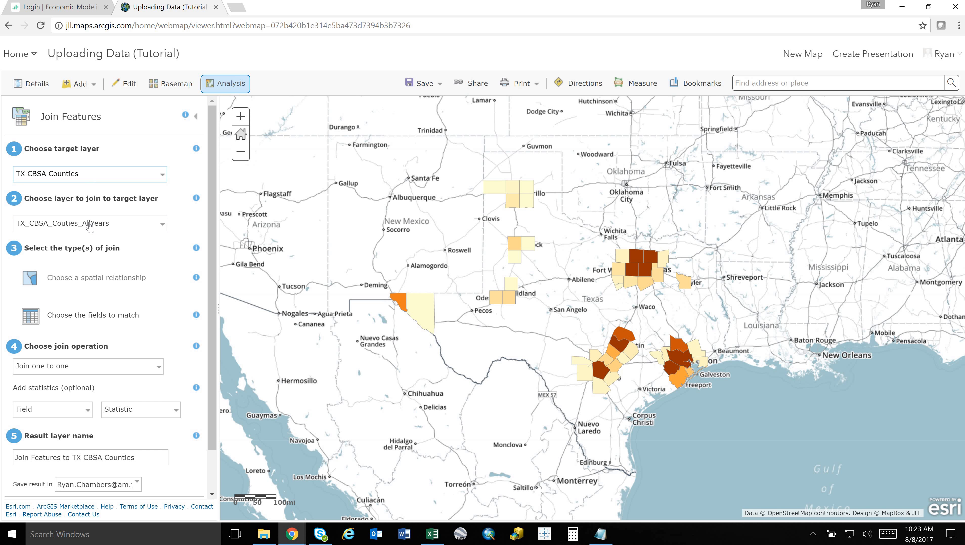
pyautogui.click(35, 321)
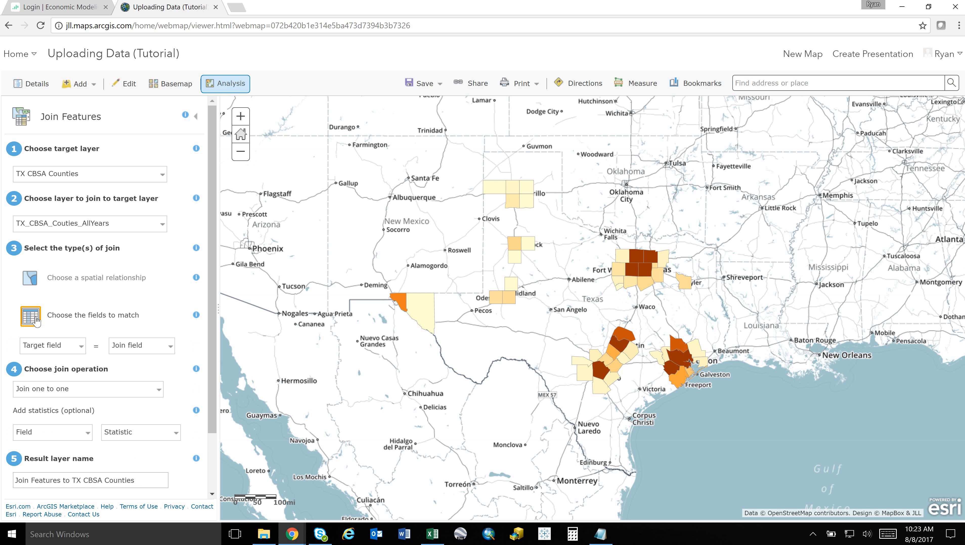
pyautogui.click(81, 346)
pyautogui.click(31, 364)
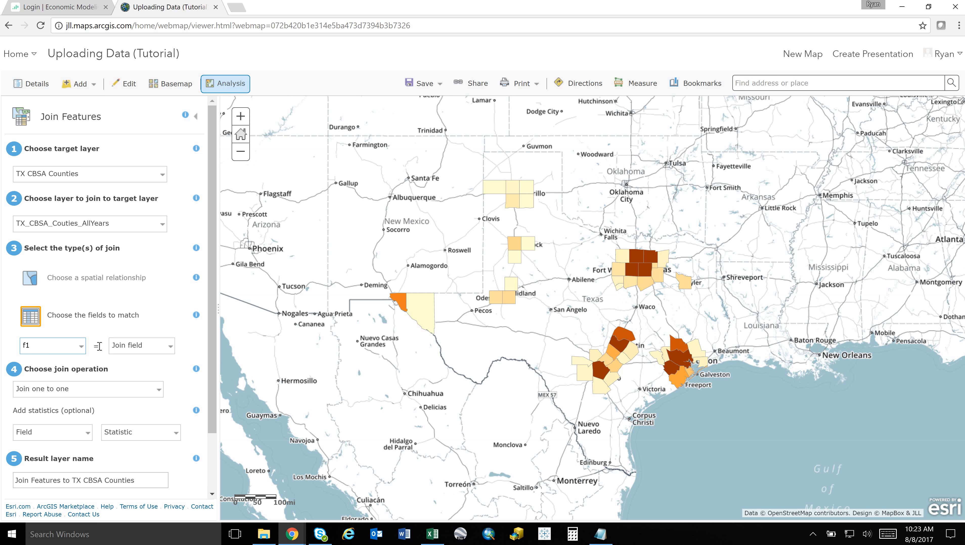
pyautogui.click(142, 345)
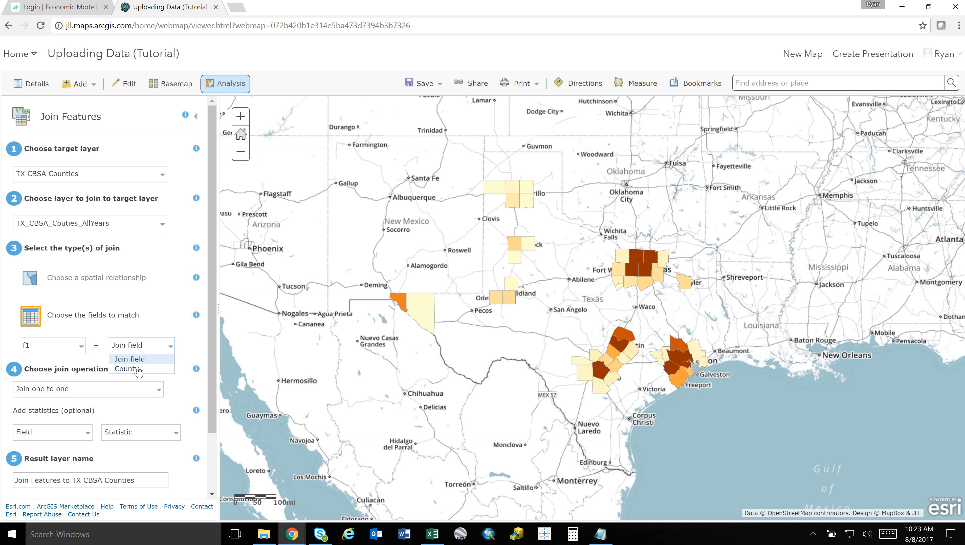
pyautogui.click(126, 369)
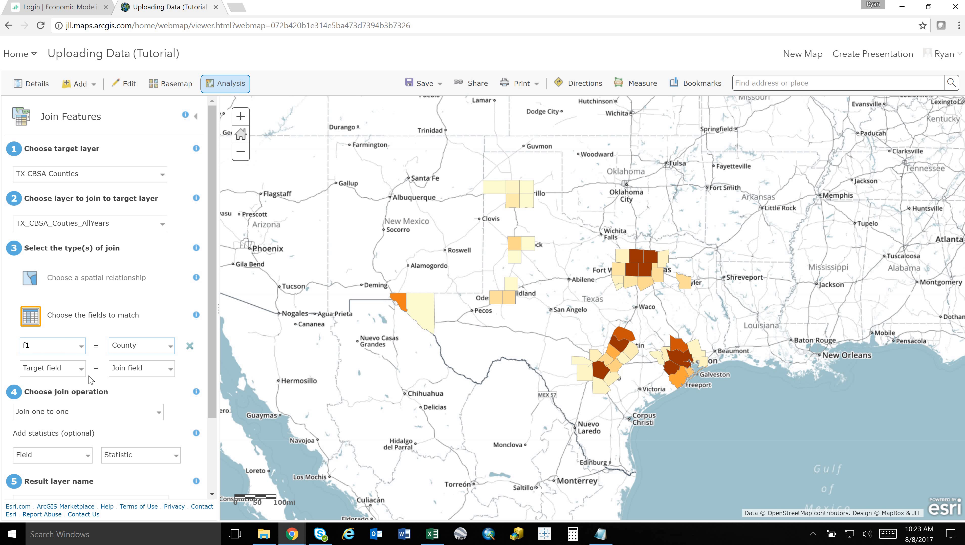
# Step: Name the result layer "Join CSV to TX CBSA Counties" and run the one-to-one join analysis
pyautogui.scroll(-1, 69, 367)
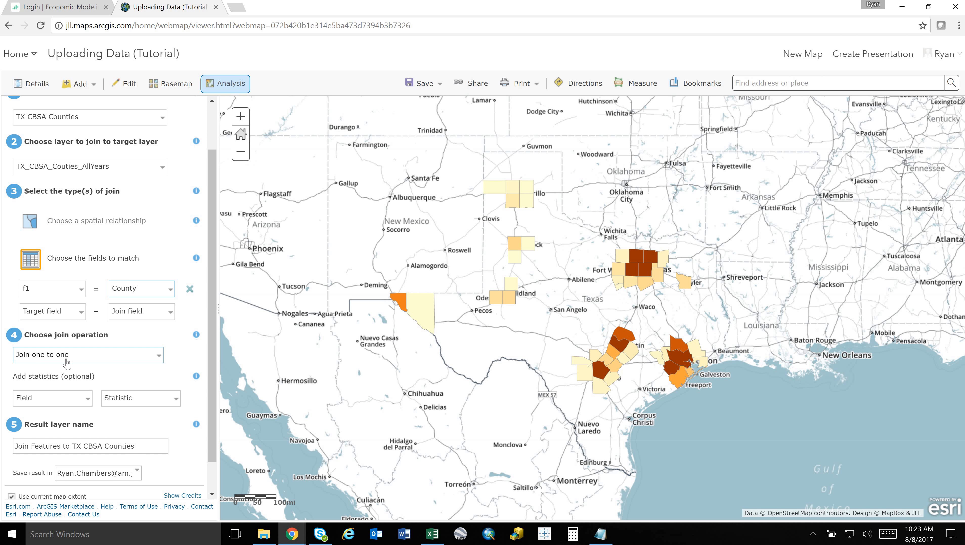
pyautogui.scroll(-1, 104, 374)
pyautogui.scroll(-1, 104, 374)
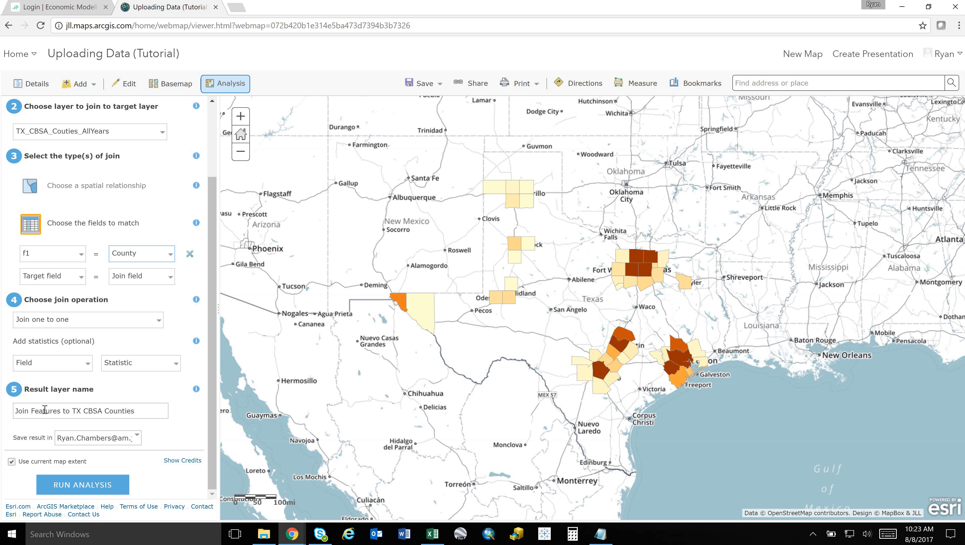
pyautogui.click(62, 411)
pyautogui.press('BackSpace')
pyautogui.press('BackSpace')
pyautogui.press('BackSpace')
pyautogui.press('BackSpace')
pyautogui.press('BackSpace')
pyautogui.press('BackSpace')
pyautogui.press('BackSpace')
pyautogui.press('BackSpace')
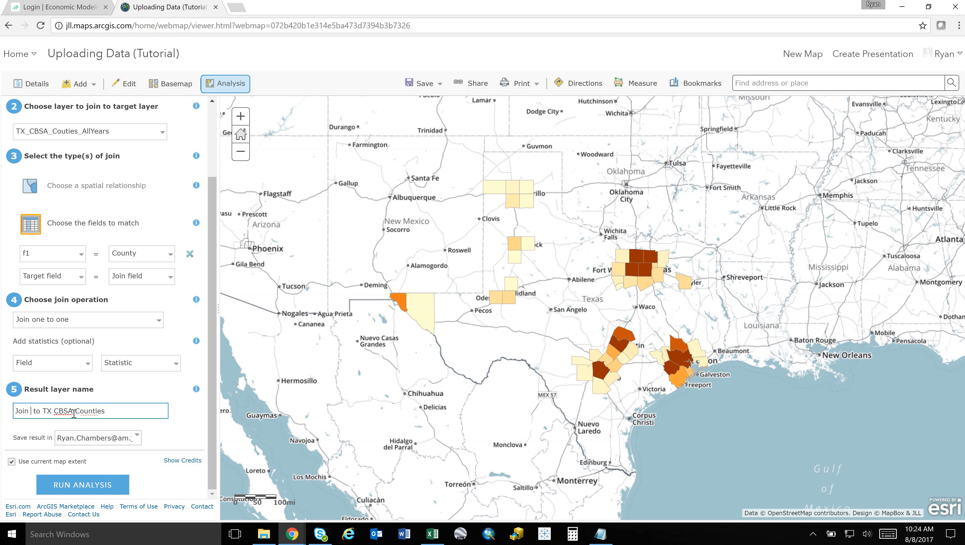
pyautogui.write('CSV')
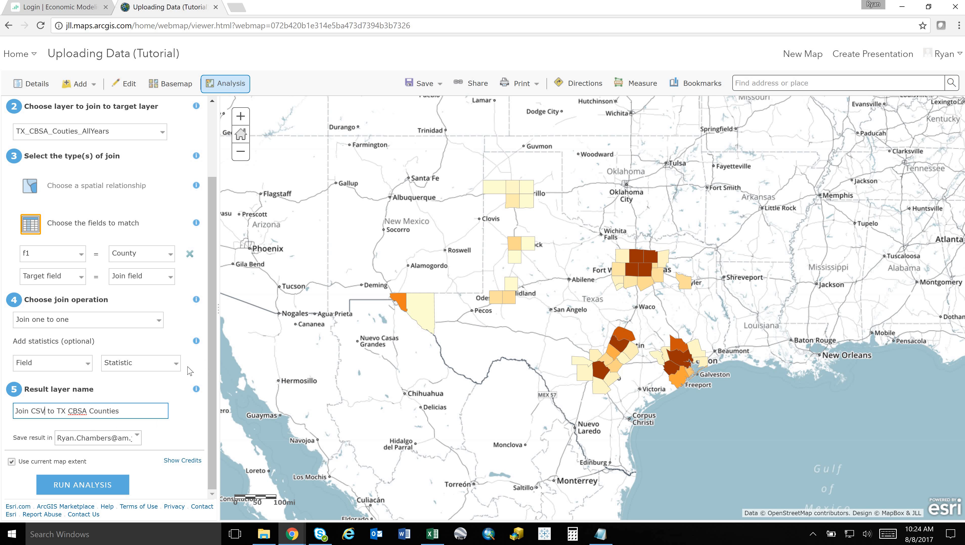
pyautogui.click(105, 487)
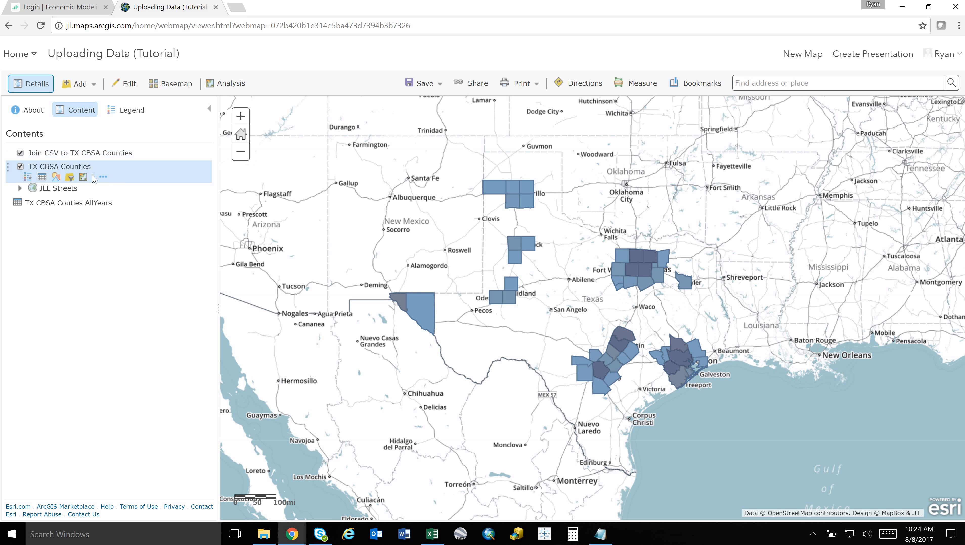
# Step: Remove the original TX CBSA Counties layer and the TX CBSA Couties AllYears table from the map
pyautogui.click(103, 179)
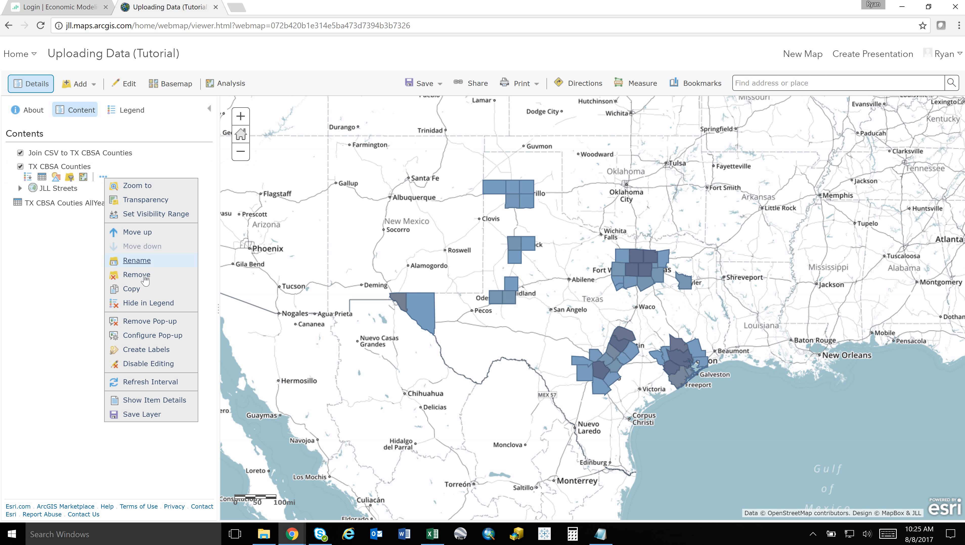
pyautogui.click(135, 279)
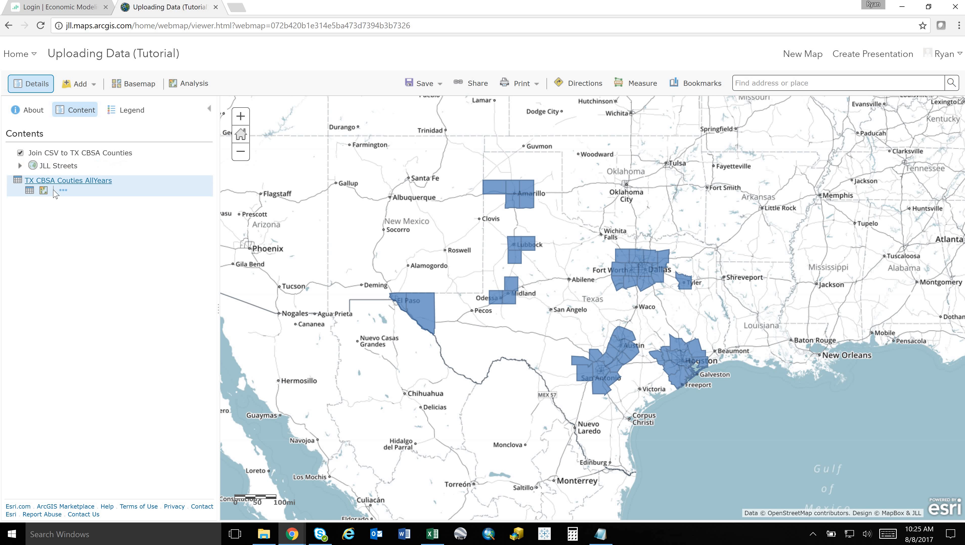
pyautogui.click(63, 191)
pyautogui.click(88, 216)
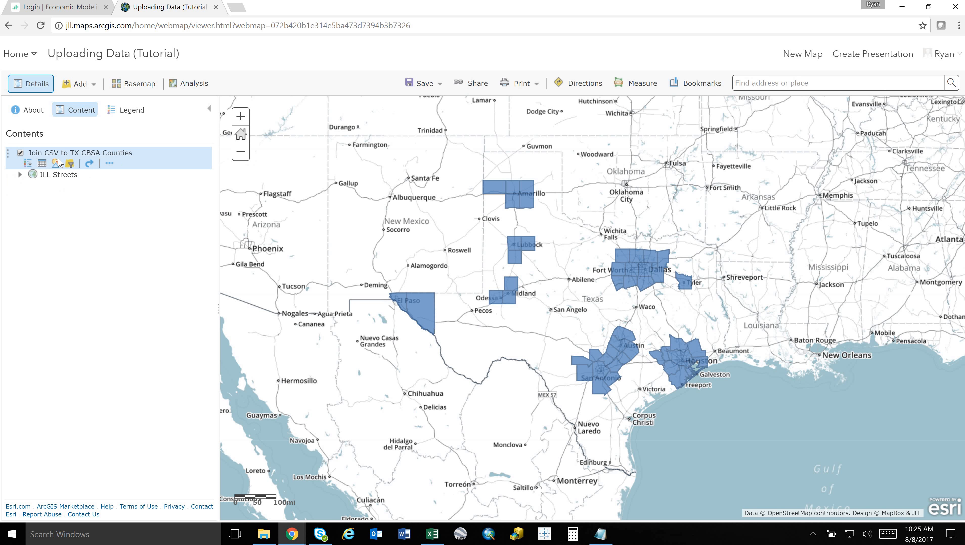
# Step: Examine the joined layer's attribute table across its population columns, selecting the Harris County row, and close the table
pyautogui.click(41, 164)
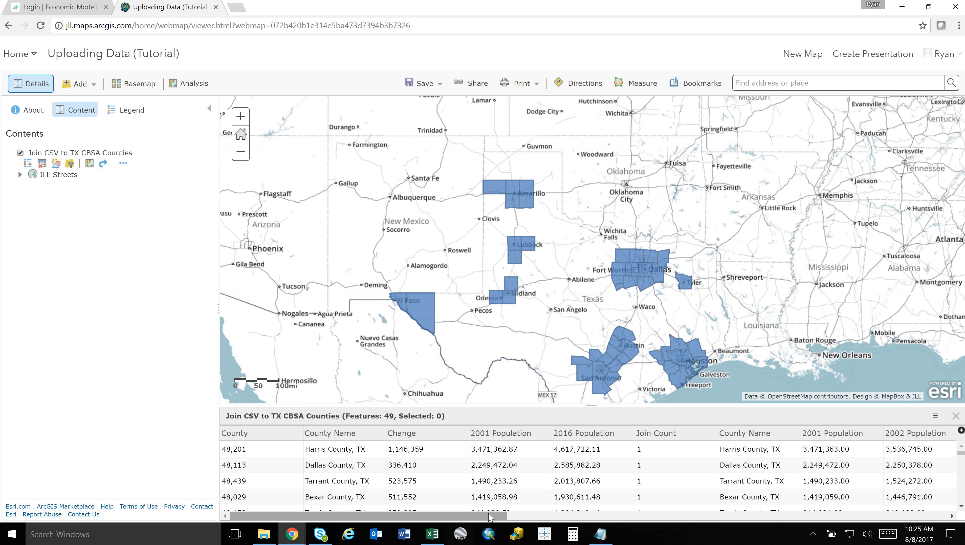
pyautogui.moveTo(503, 513); pyautogui.dragTo(290, 513)
pyautogui.click(279, 449)
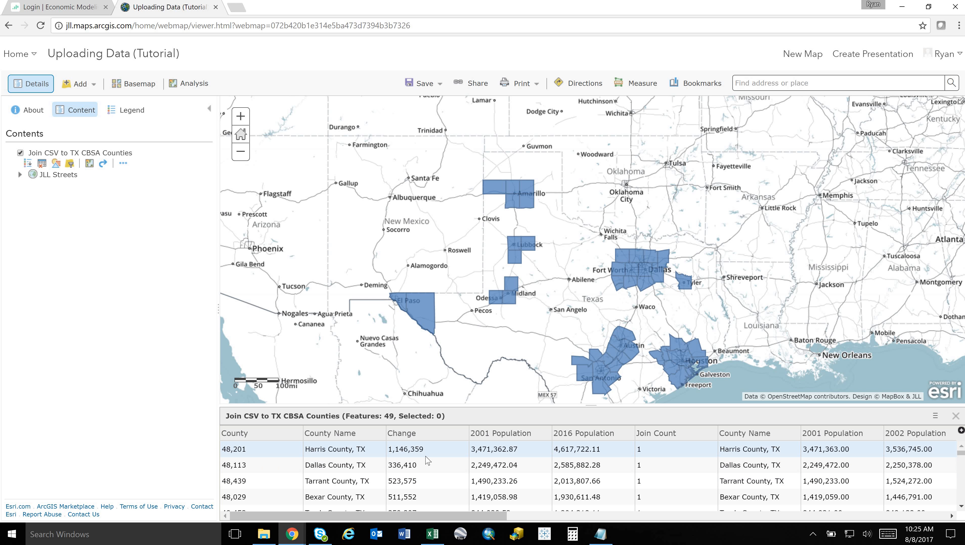
pyautogui.moveTo(504, 518); pyautogui.dragTo(581, 517)
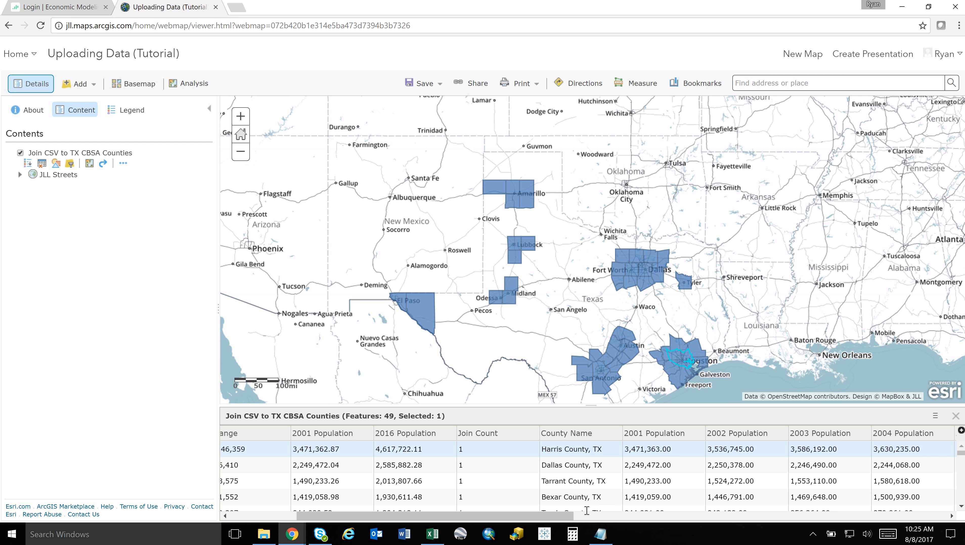
pyautogui.moveTo(461, 517); pyautogui.dragTo(387, 517)
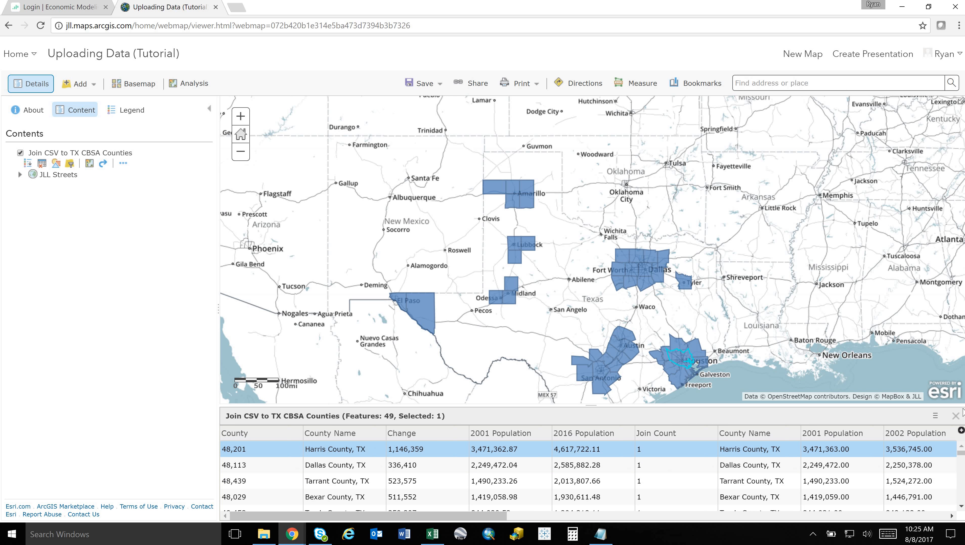
pyautogui.click(955, 415)
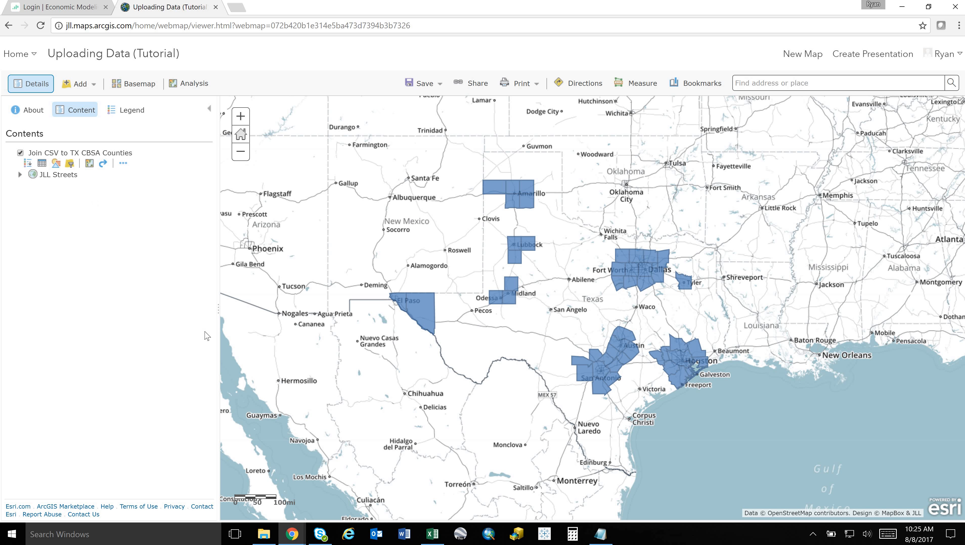
# Step: Open TX_CBSA_Couties_AllYears_txt.txt from the Tutorials folder in Notepad, examine its multilingual 2017 columns and County field, and return to the map
pyautogui.click(264, 533)
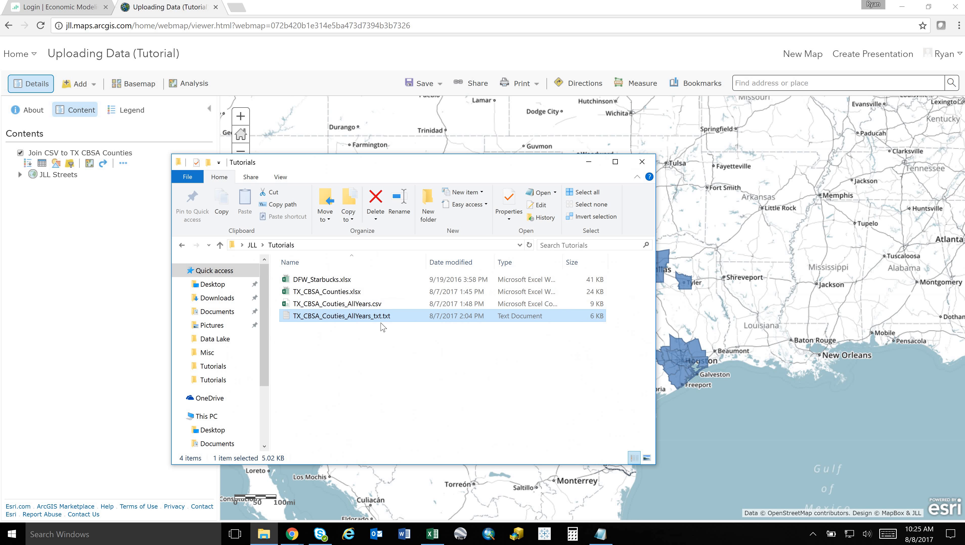
pyautogui.click(389, 317)
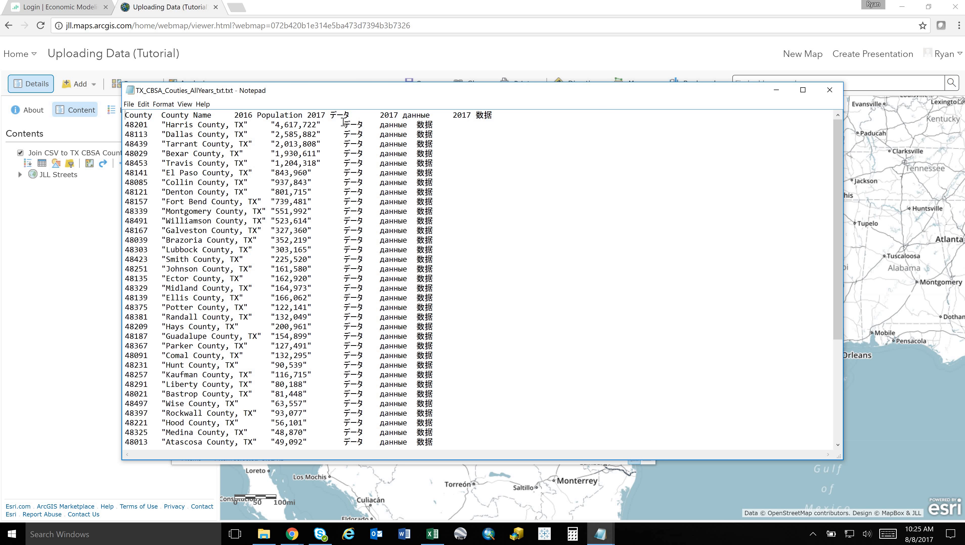
pyautogui.moveTo(449, 199); pyautogui.dragTo(349, 119)
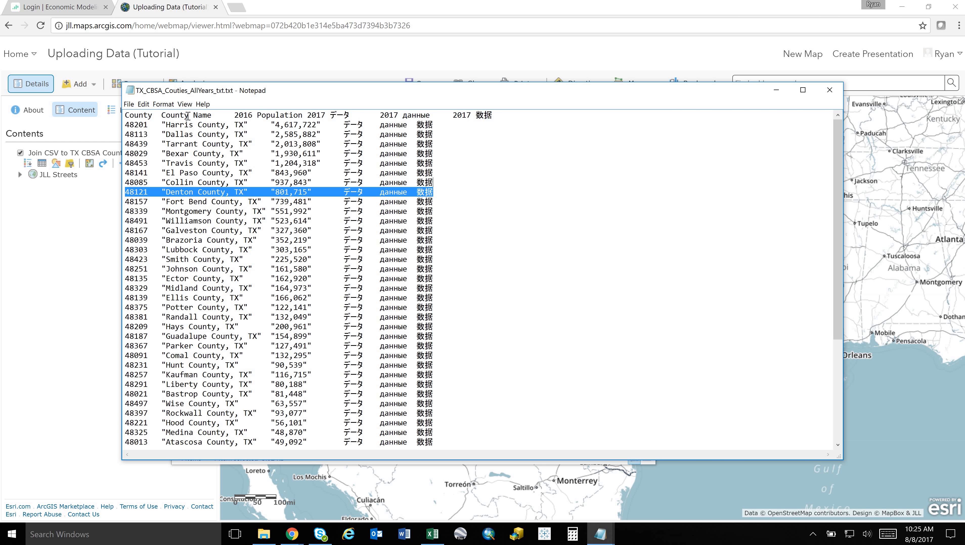
pyautogui.click(143, 115)
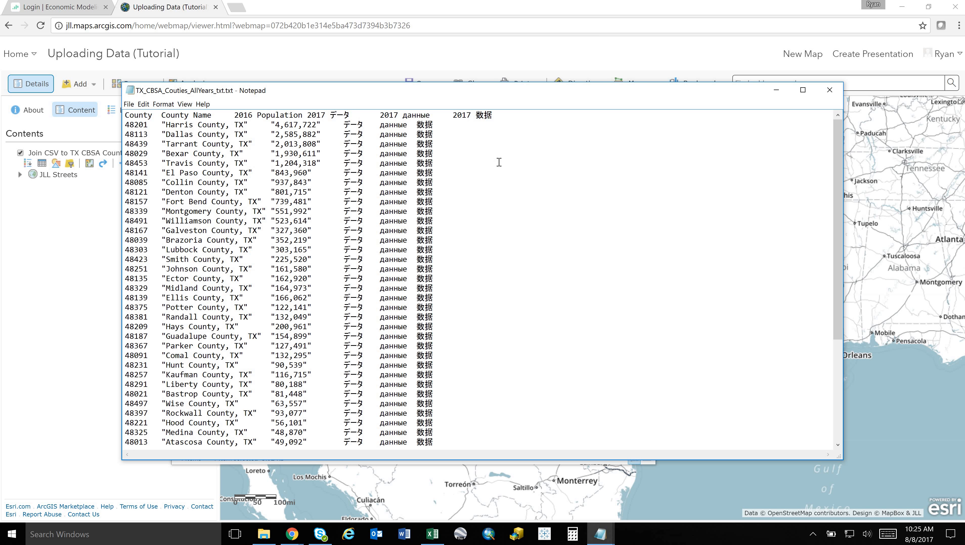
pyautogui.click(777, 93)
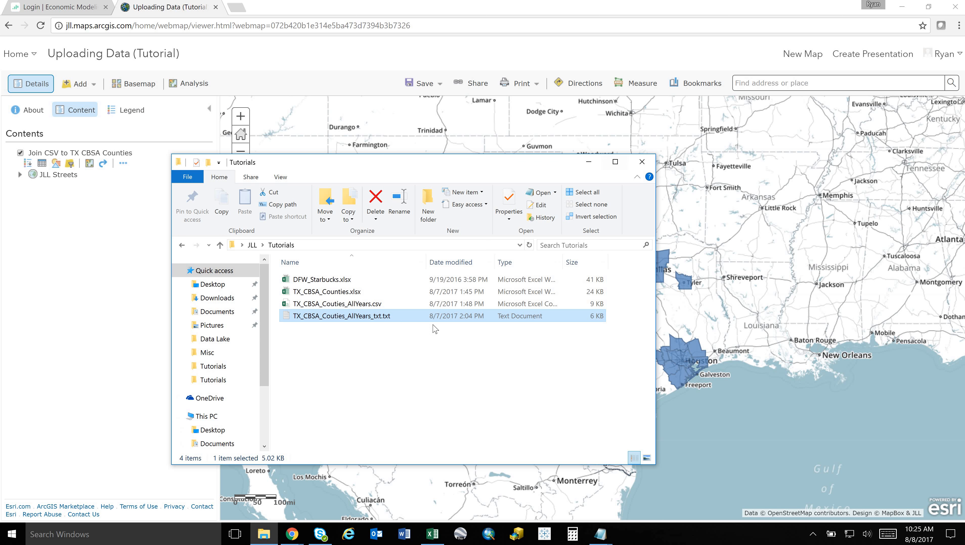
pyautogui.click(589, 164)
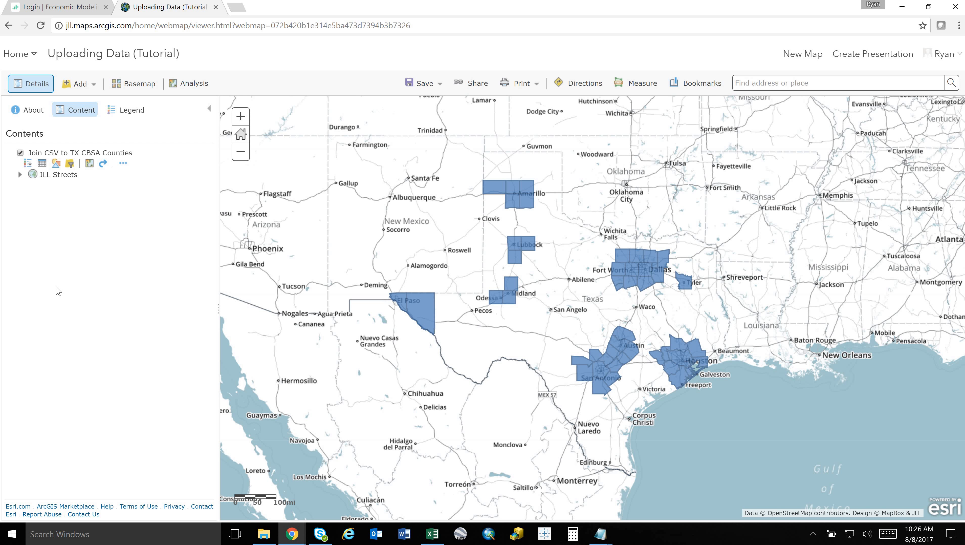
# Step: Add the file TX_CBSA_Couties_AllYears_txt.txt to the map as a table without locating features
pyautogui.click(86, 87)
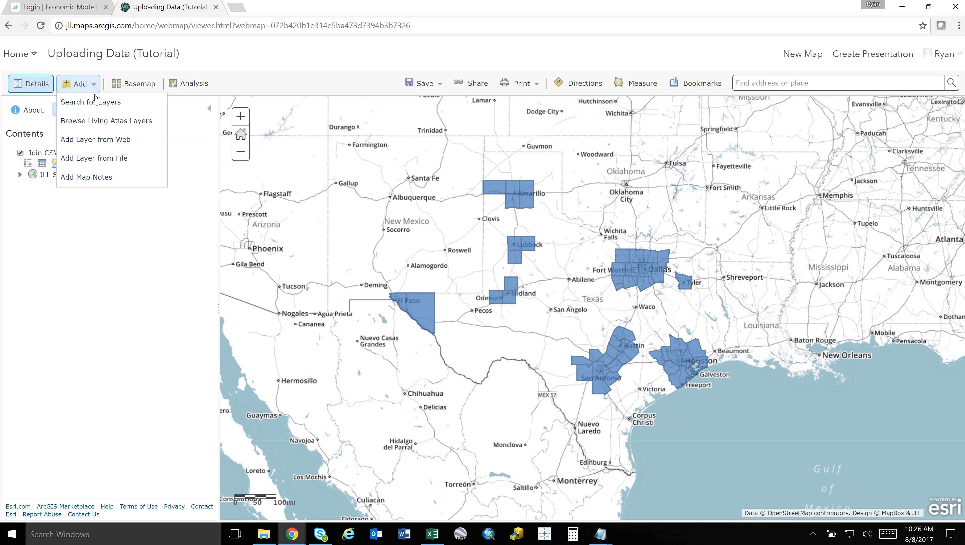
pyautogui.click(116, 160)
pyautogui.click(415, 295)
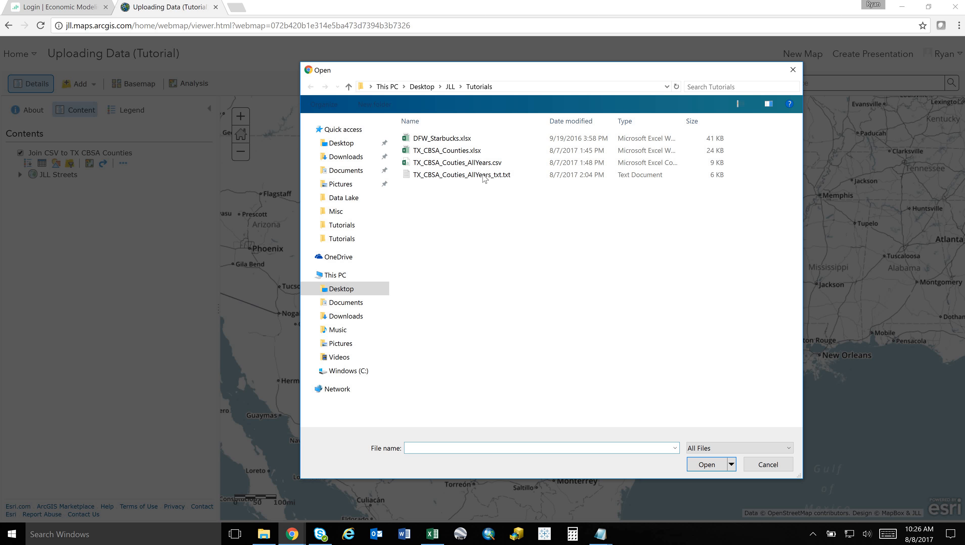
pyautogui.click(484, 178)
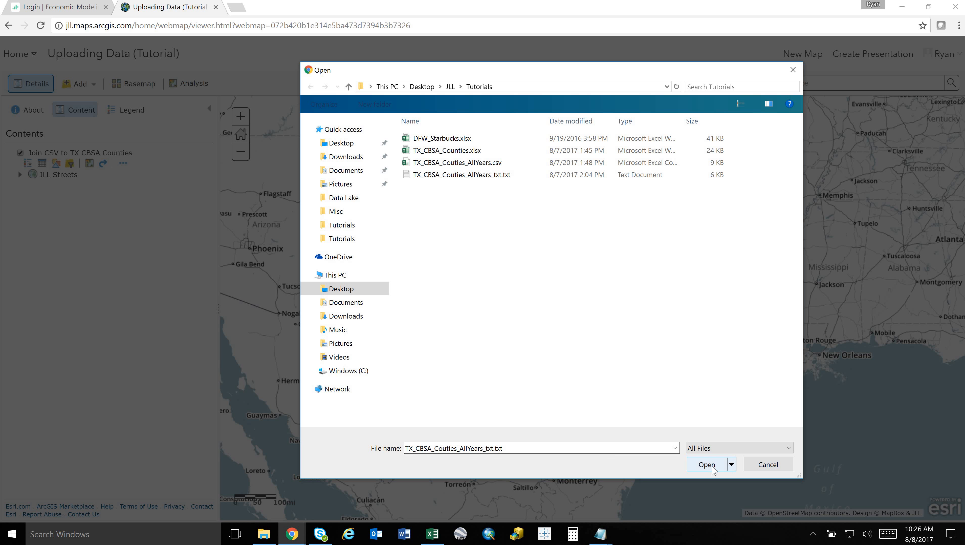
pyautogui.press('Return')
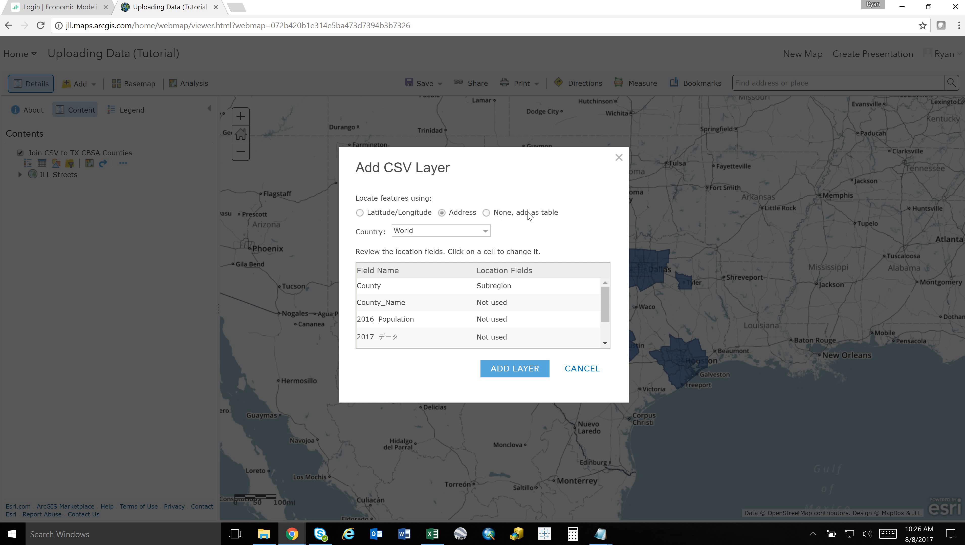
pyautogui.moveTo(503, 213); pyautogui.dragTo(498, 213)
pyautogui.click(487, 213)
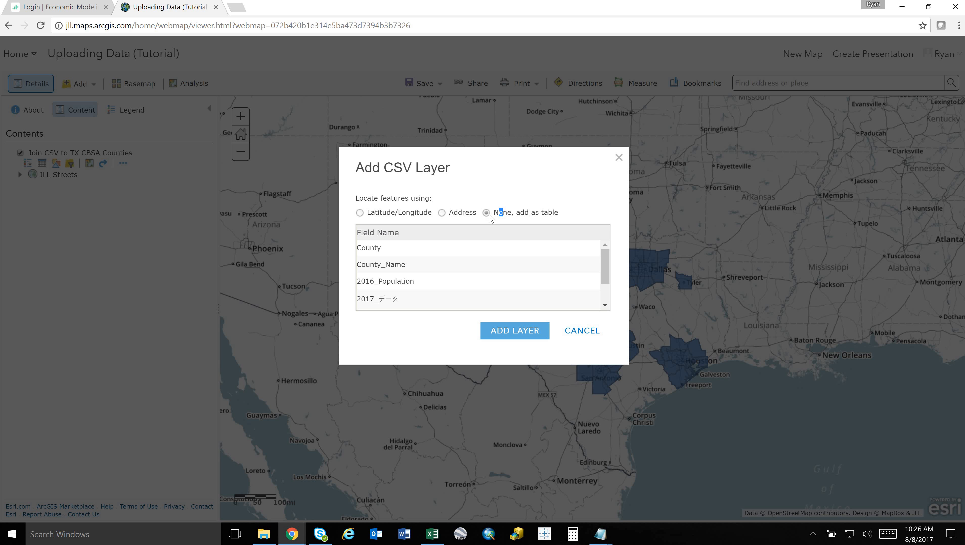
pyautogui.click(524, 335)
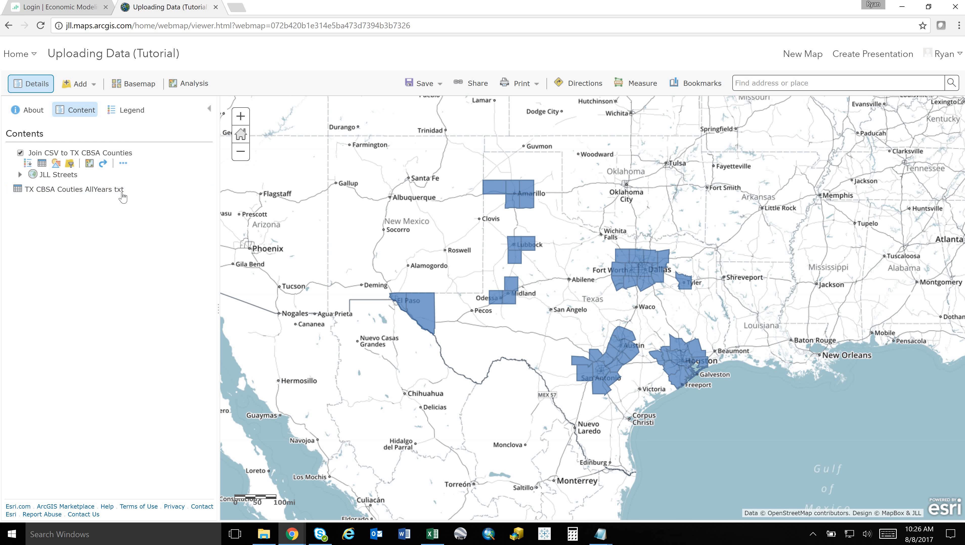
# Step: Examine the TX CBSA Couties AllYears txt table's rows and its Japanese, Russian and Chinese 2017 columns, and close the table
pyautogui.click(96, 193)
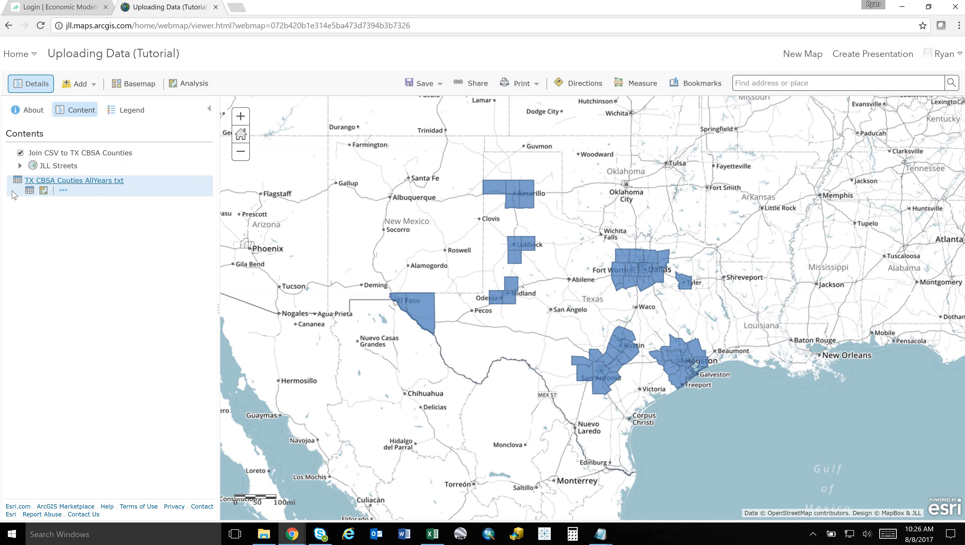
pyautogui.click(34, 190)
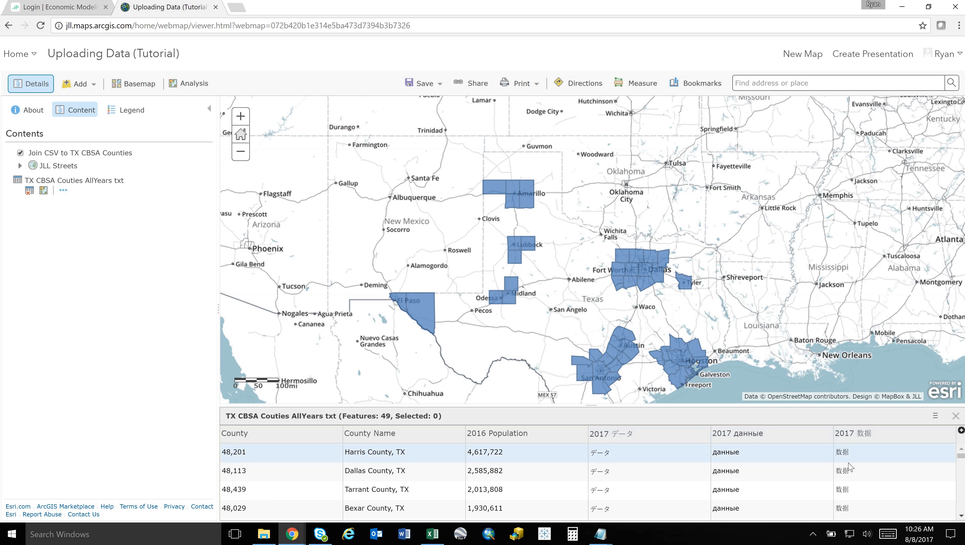
pyautogui.scroll(-5, 858, 460)
pyautogui.scroll(-6, 863, 465)
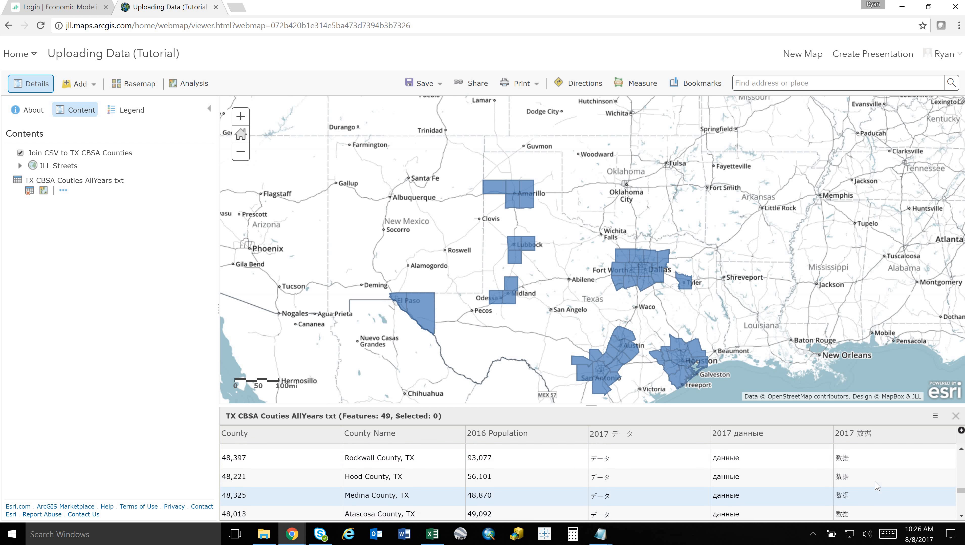
pyautogui.scroll(8, 877, 485)
pyautogui.scroll(3, 877, 484)
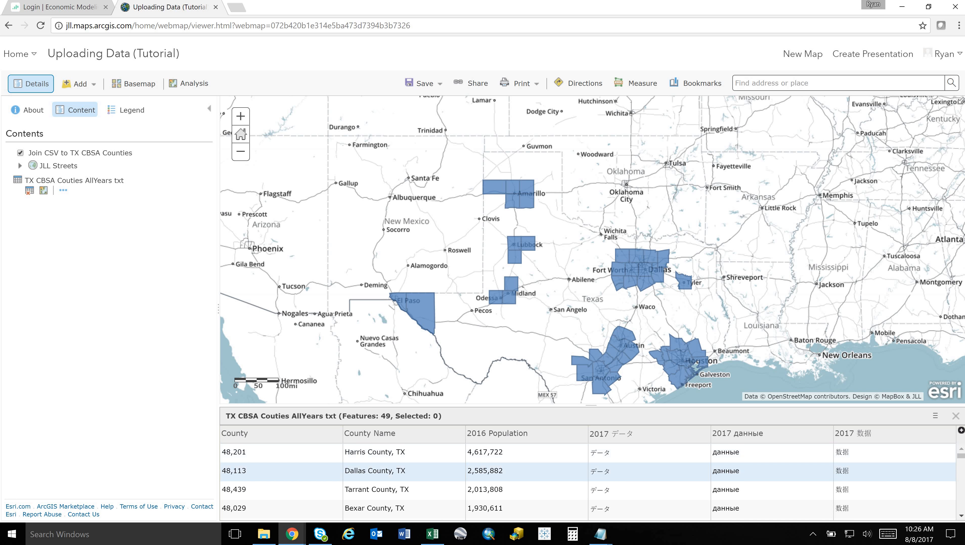
pyautogui.click(955, 415)
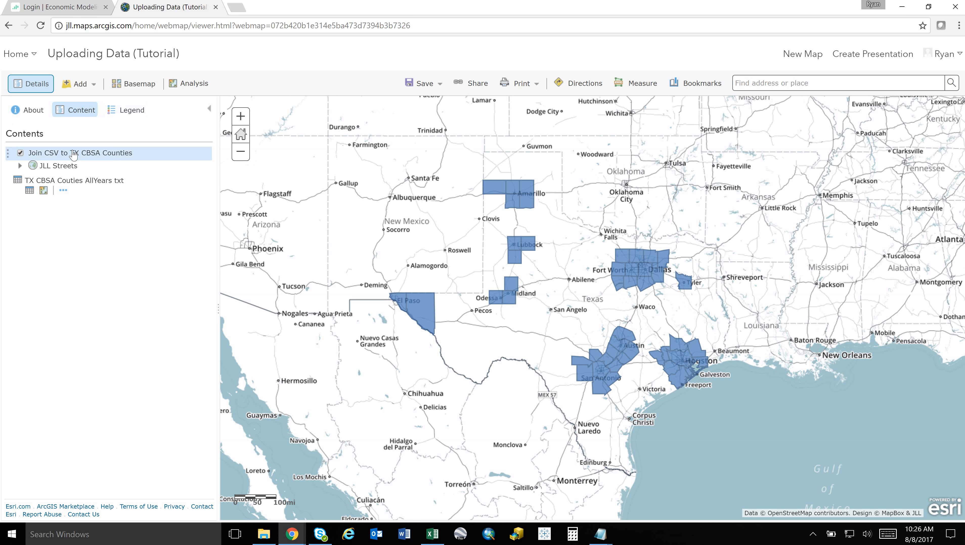
# Step: Set up Join Features from TX_CBSA_Couties_AllYears_txt to Join CSV to TX CBSA Counties, matching target field f1 to join field County
pyautogui.moveTo(74, 154)
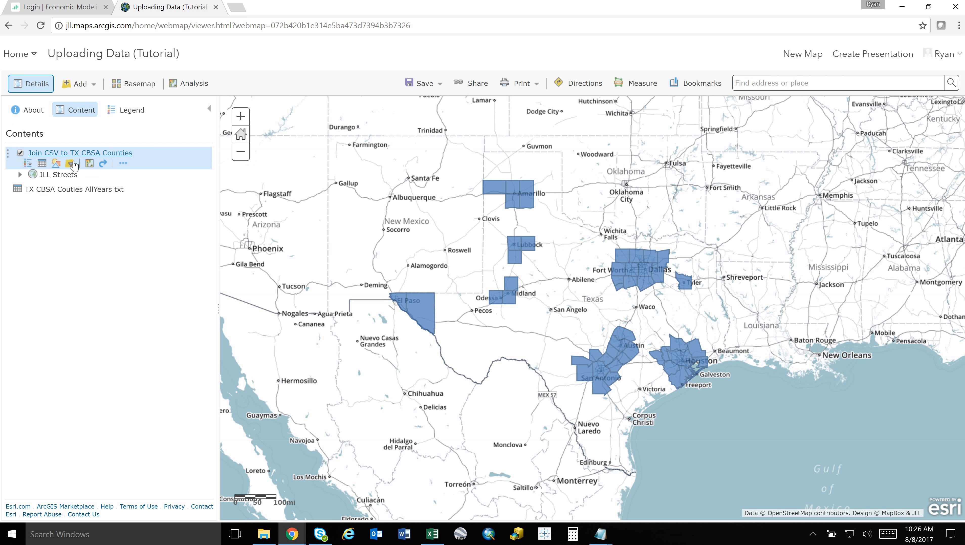
pyautogui.click(89, 164)
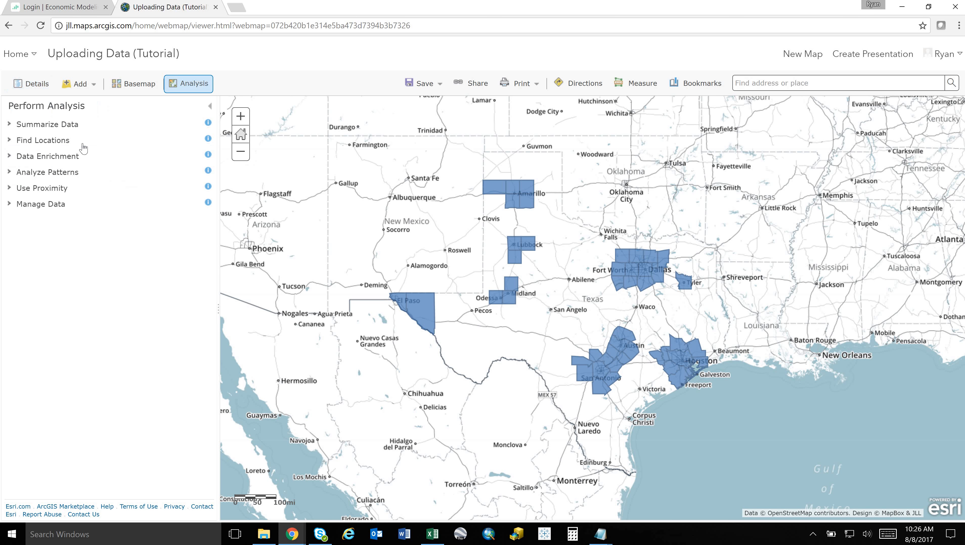
pyautogui.click(63, 126)
pyautogui.click(67, 174)
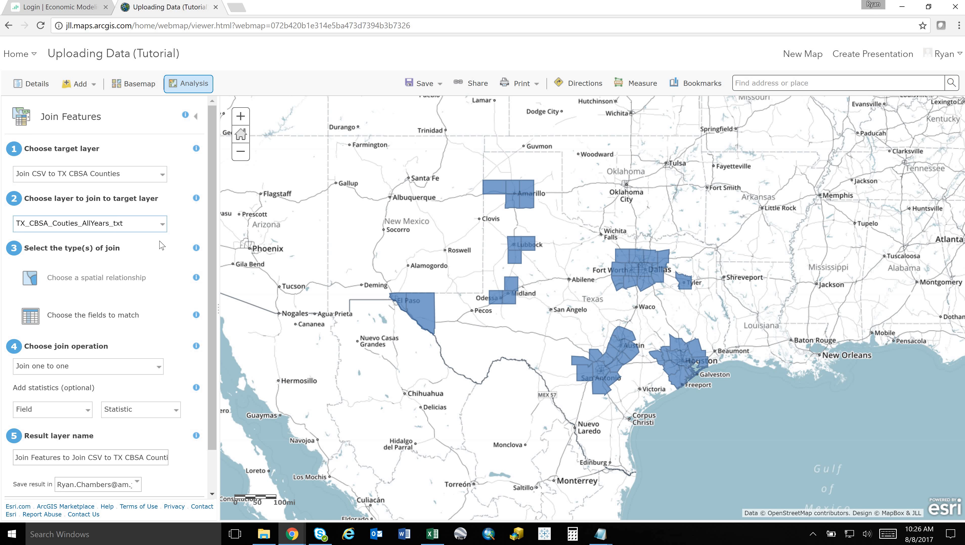
pyautogui.scroll(-2, 112, 134)
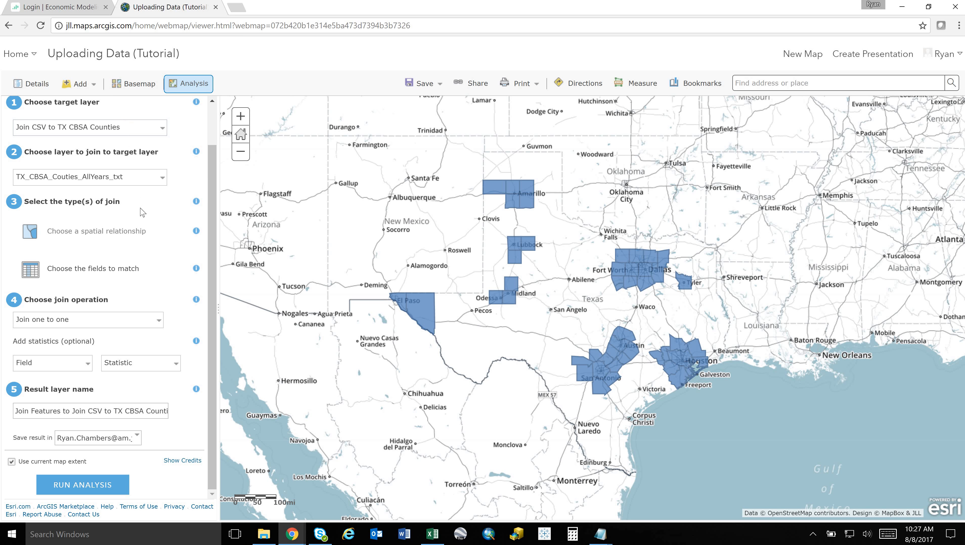
pyautogui.click(31, 271)
pyautogui.click(72, 280)
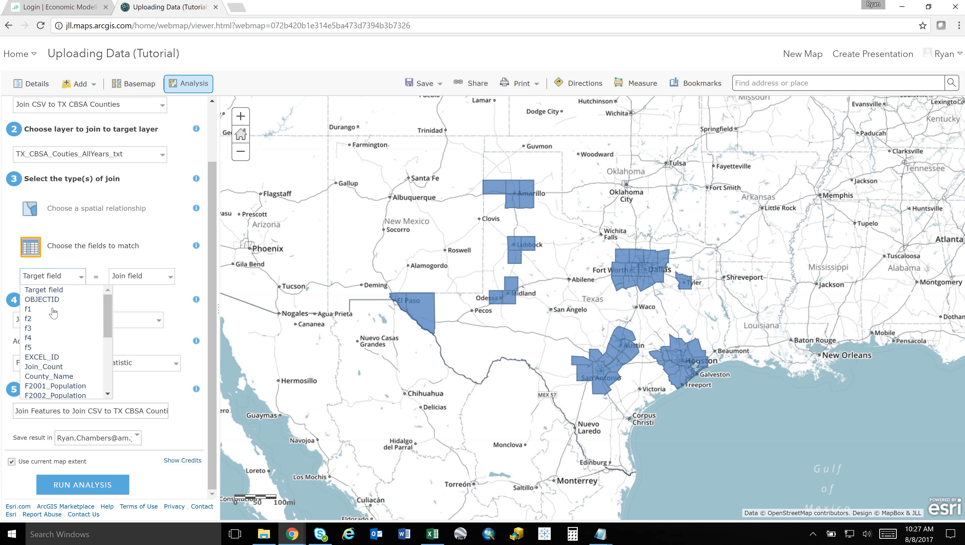
pyautogui.click(38, 309)
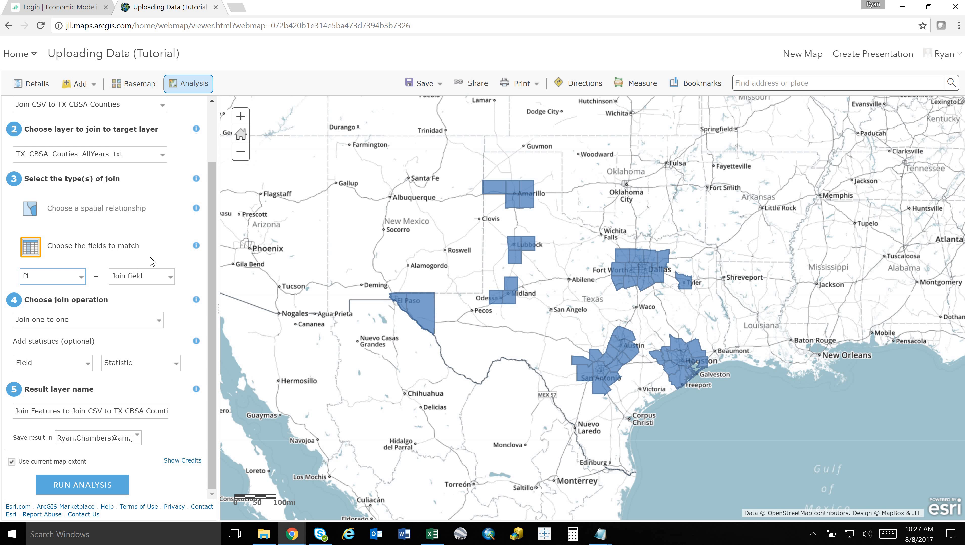
pyautogui.click(150, 276)
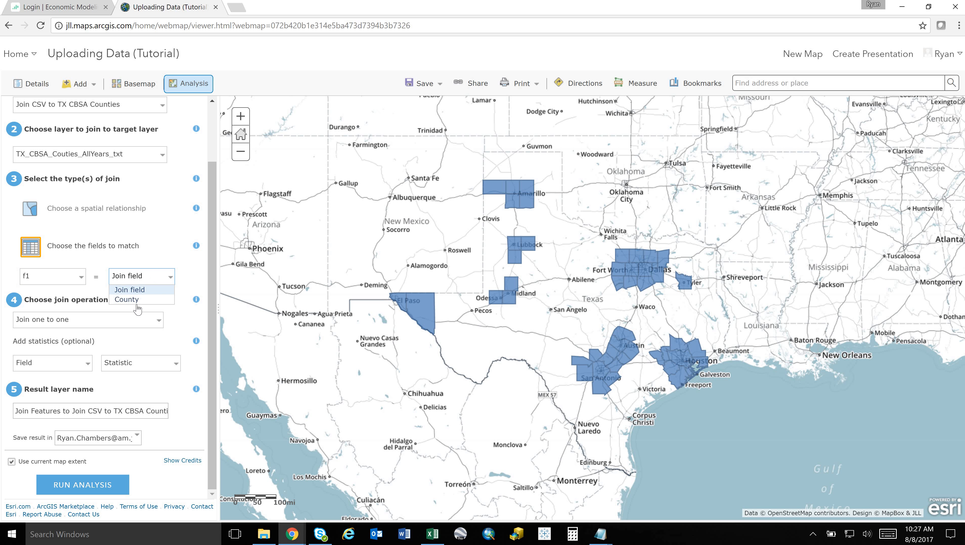
pyautogui.click(133, 300)
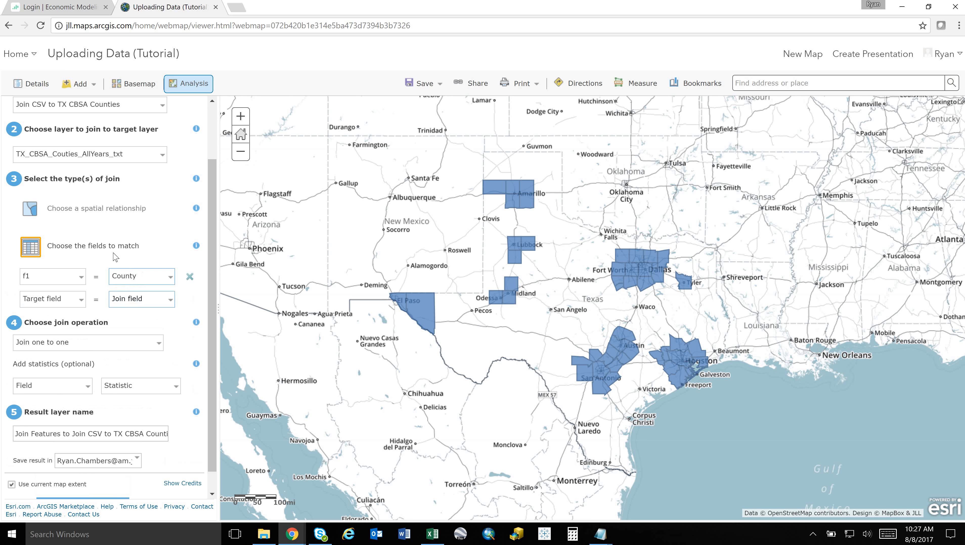
# Step: Name the result layer "Join Txt to Join CSV to TX CBSA Counties" and run the one-to-one join analysis
pyautogui.scroll(-2, 88, 294)
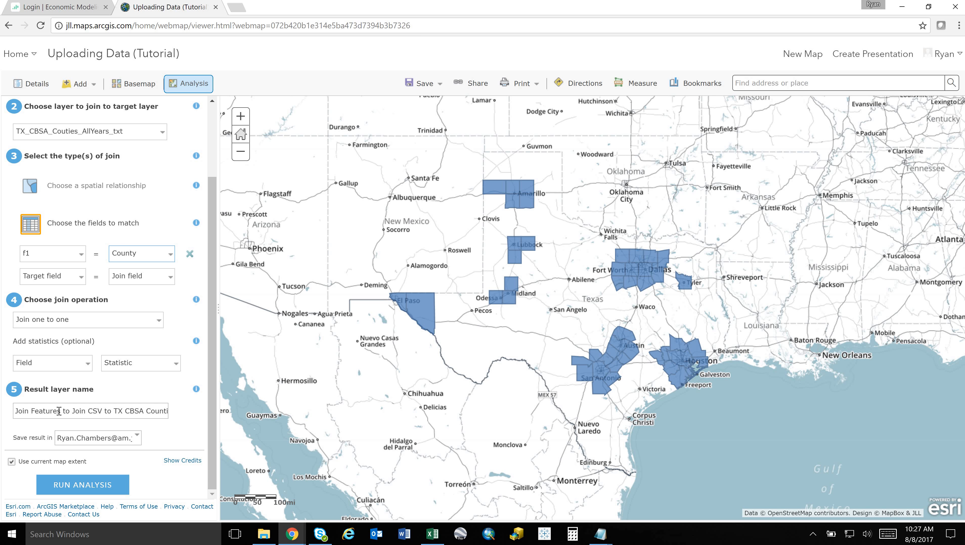
pyautogui.click(90, 411)
pyautogui.press('Left')
pyautogui.press('Left')
pyautogui.press('Left')
pyautogui.press('Left')
pyautogui.press('Left')
pyautogui.press('Left')
pyautogui.press('Left')
pyautogui.press('Left')
pyautogui.press('Left')
pyautogui.press('BackSpace')
pyautogui.press('BackSpace')
pyautogui.press('BackSpace')
pyautogui.press('BackSpace')
pyautogui.press('BackSpace')
pyautogui.press('BackSpace')
pyautogui.press('BackSpace')
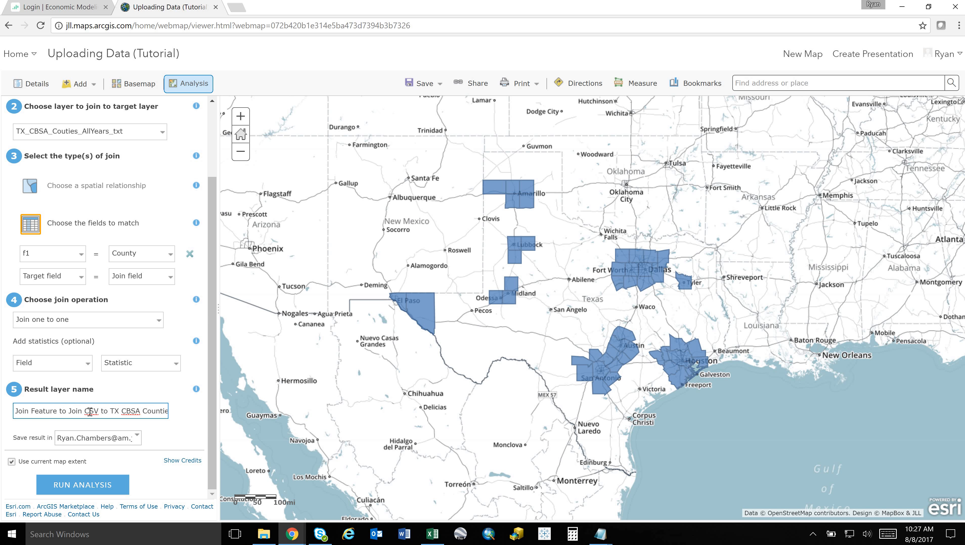
pyautogui.press('BackSpace')
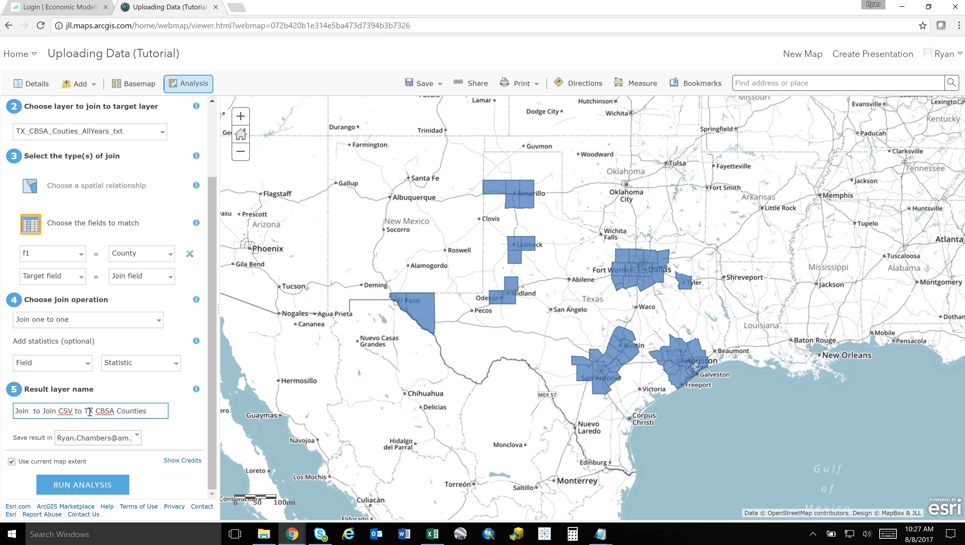
pyautogui.write('Txt')
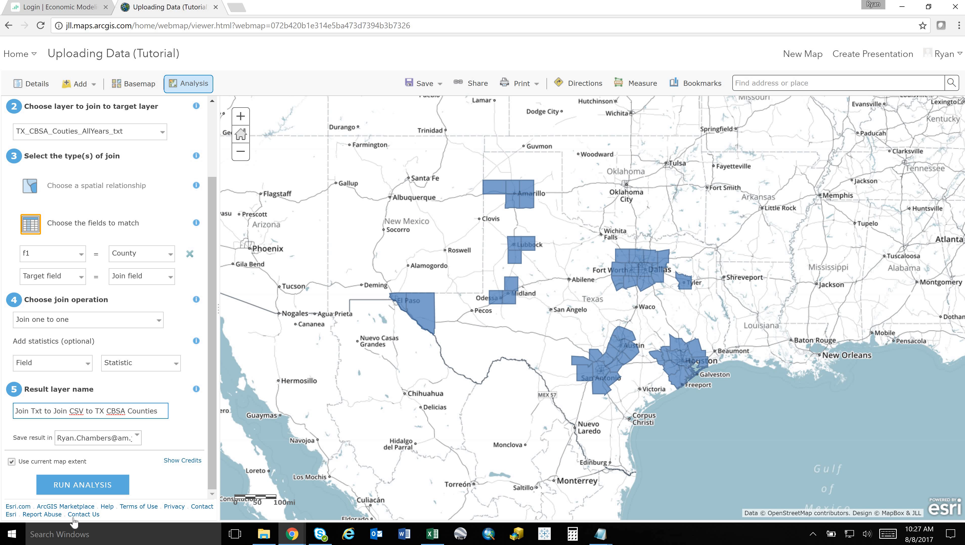
pyautogui.click(88, 487)
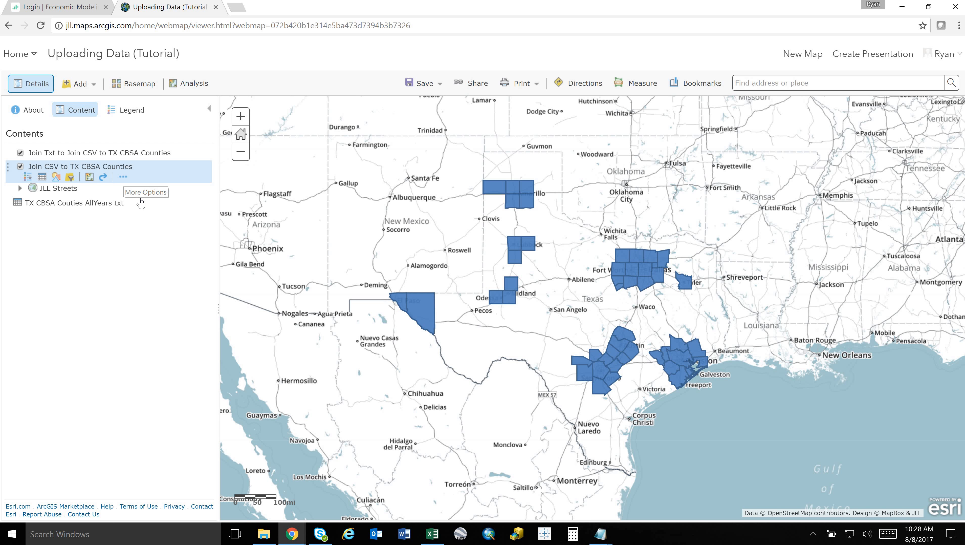
# Step: Remove the earlier Join CSV to TX CBSA Counties layer from the map
pyautogui.click(123, 176)
pyautogui.click(159, 275)
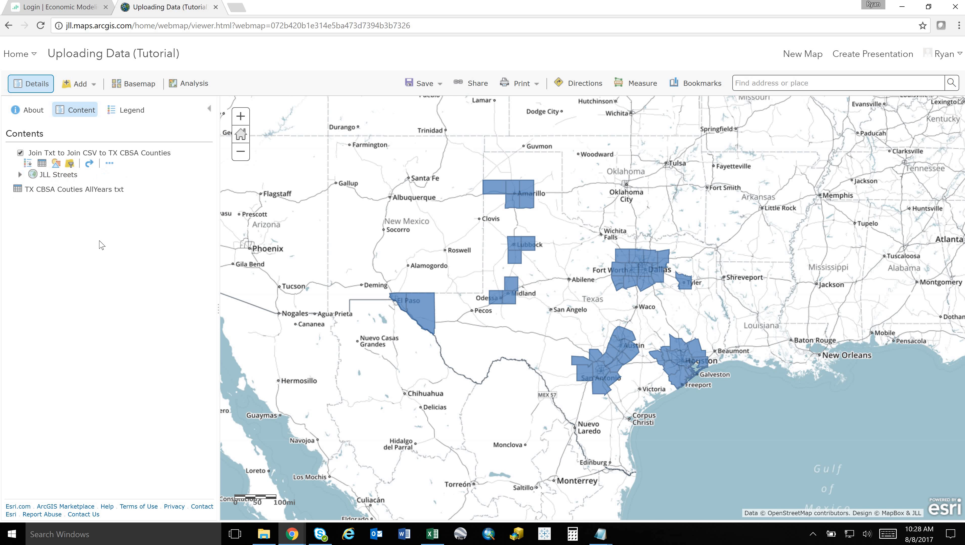
# Step: Examine the attribute table of Join Txt to Join CSV to TX CBSA Counties, from the population columns through the multilingual 2017 columns
pyautogui.click(42, 164)
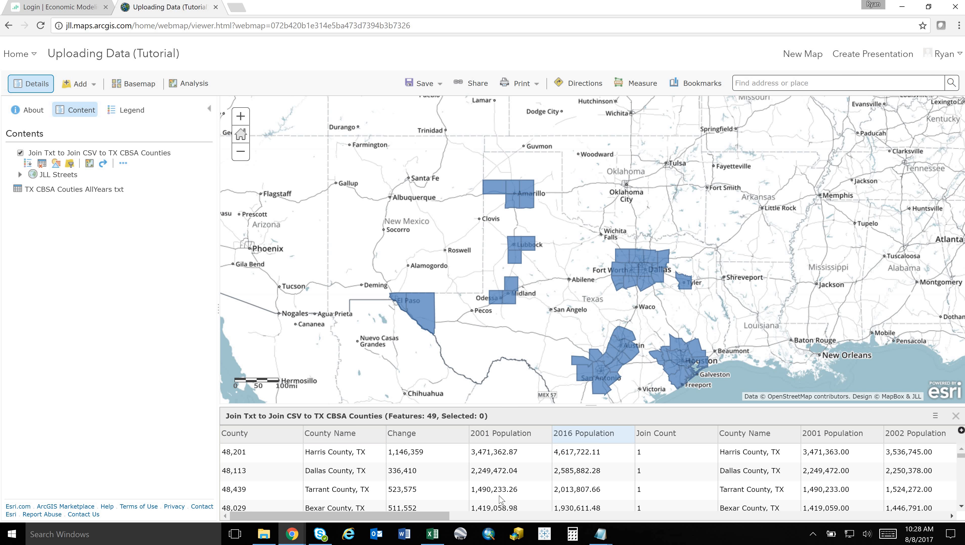
pyautogui.hscroll(5, 504, 518)
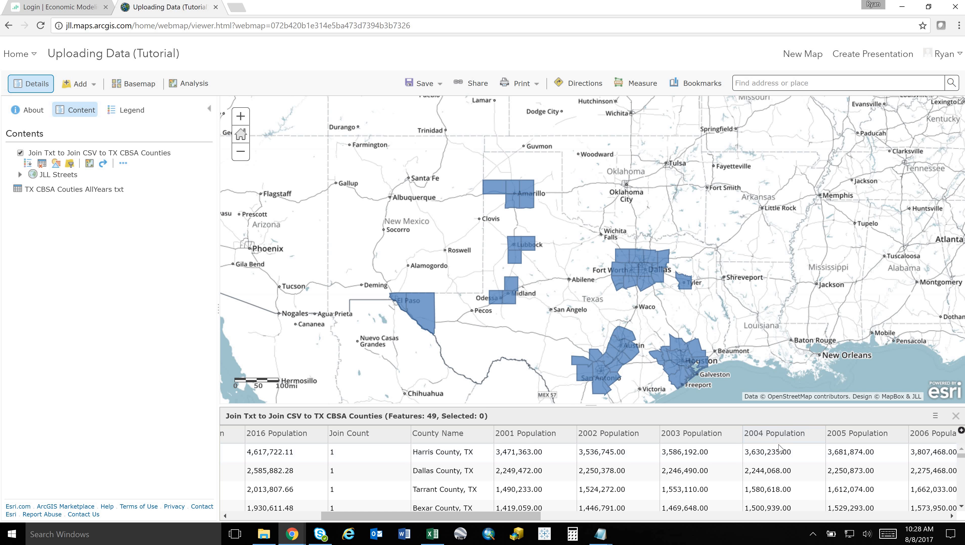
pyautogui.hscroll(10, 678, 521)
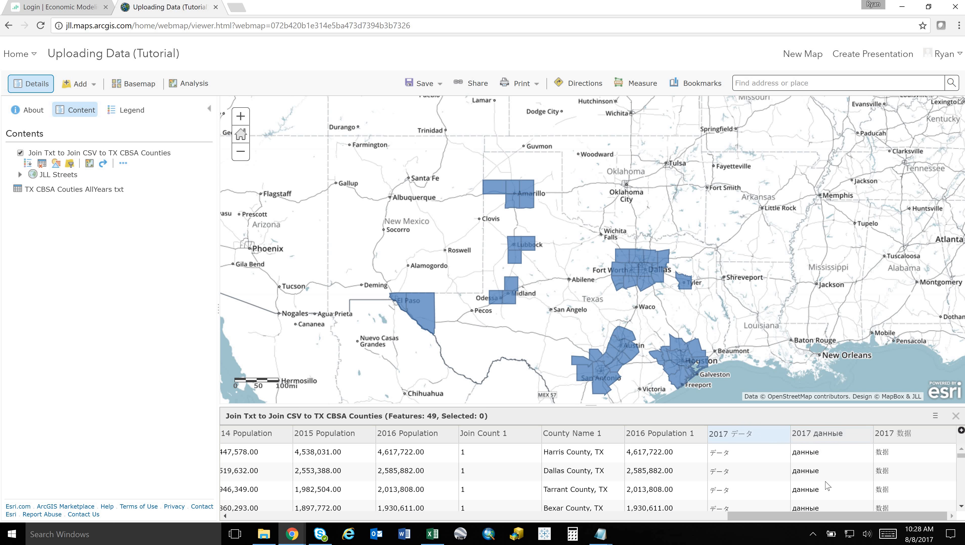
pyautogui.scroll(-4, 831, 488)
pyautogui.scroll(1, 832, 488)
pyautogui.scroll(3, 832, 489)
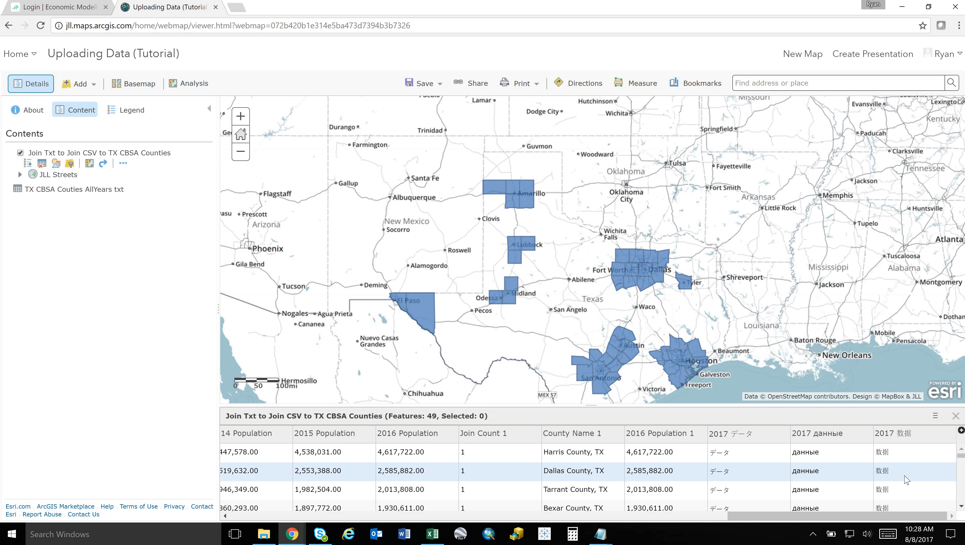
# Step: Look through the rows of the joined county layer's attribute table, including the multilingual 2017 columns, and close the table
pyautogui.scroll(-8, 909, 480)
pyautogui.scroll(8, 906, 481)
pyautogui.click(956, 415)
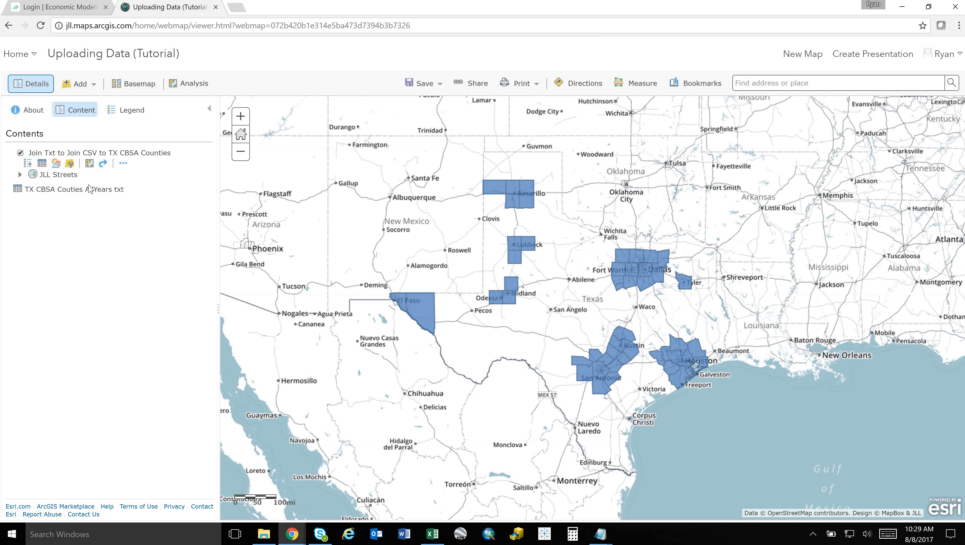
# Step: Save the Uploading Data (Tutorial) web map and go to the Content page
pyautogui.click(93, 84)
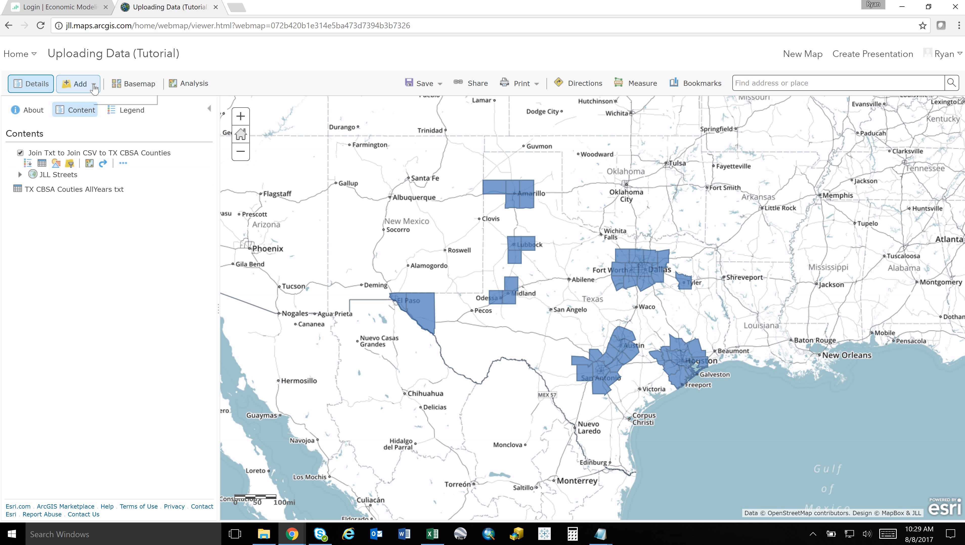
pyautogui.click(421, 83)
pyautogui.click(423, 101)
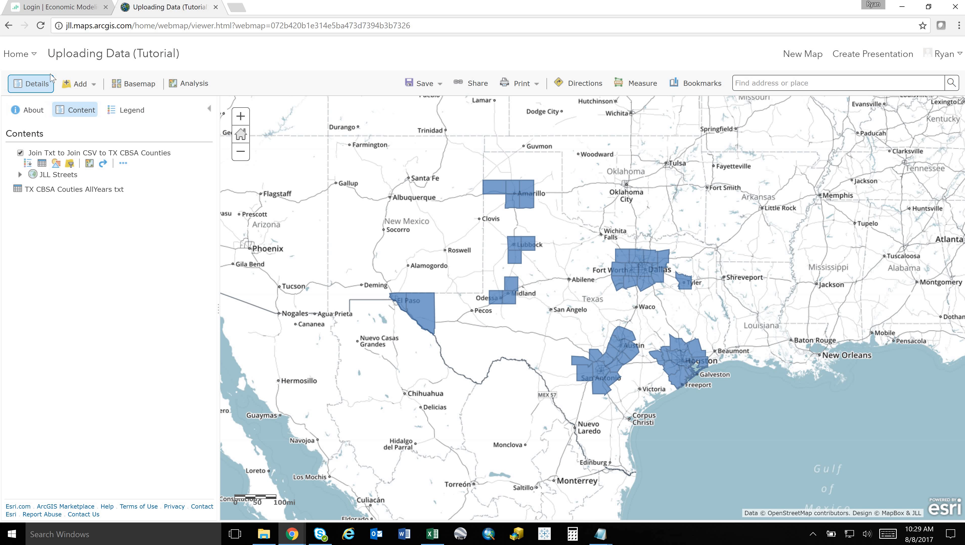
pyautogui.click(18, 54)
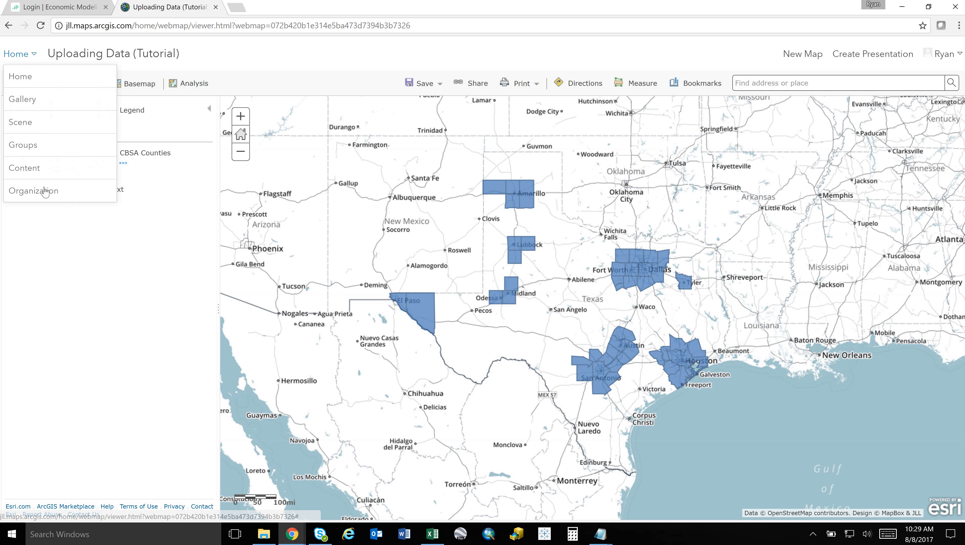
pyautogui.click(25, 170)
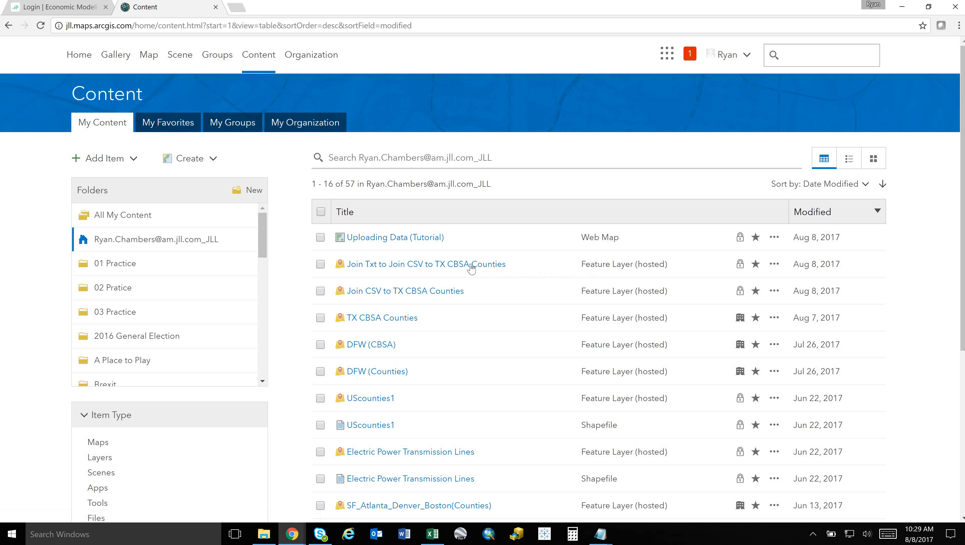
# Step: Start adding a new content item from the computer, choosing DFW_Starbucks.xlsx from the Tutorials folder as its file
pyautogui.click(111, 158)
pyautogui.click(105, 179)
pyautogui.click(318, 229)
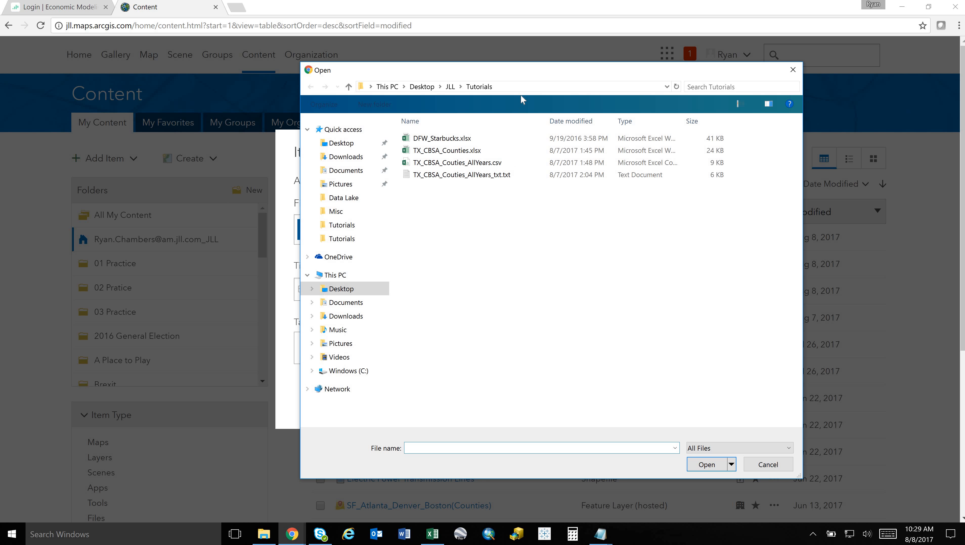
pyautogui.click(445, 140)
pyautogui.click(707, 465)
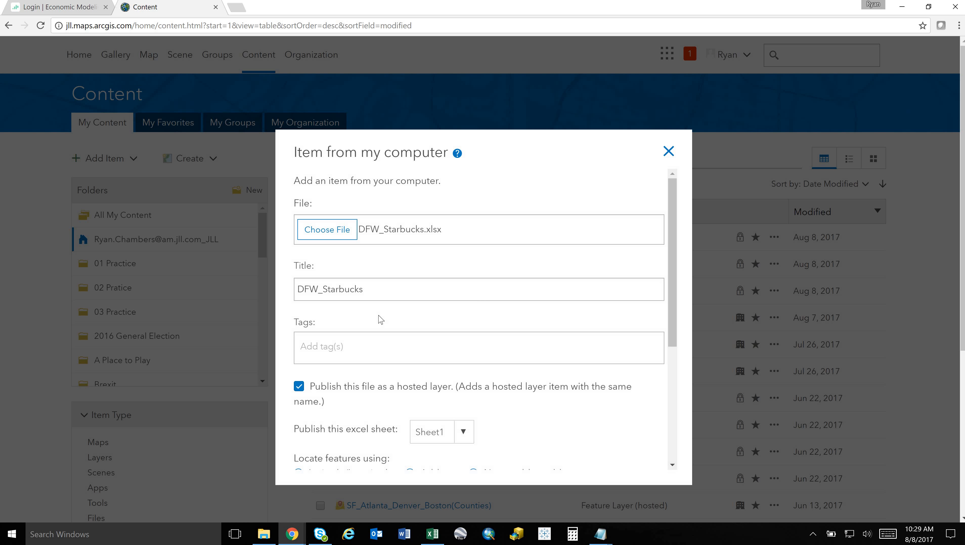
# Step: Title the new item "DFW Starbucks" and give it the tag "Tutorial"
pyautogui.click(322, 289)
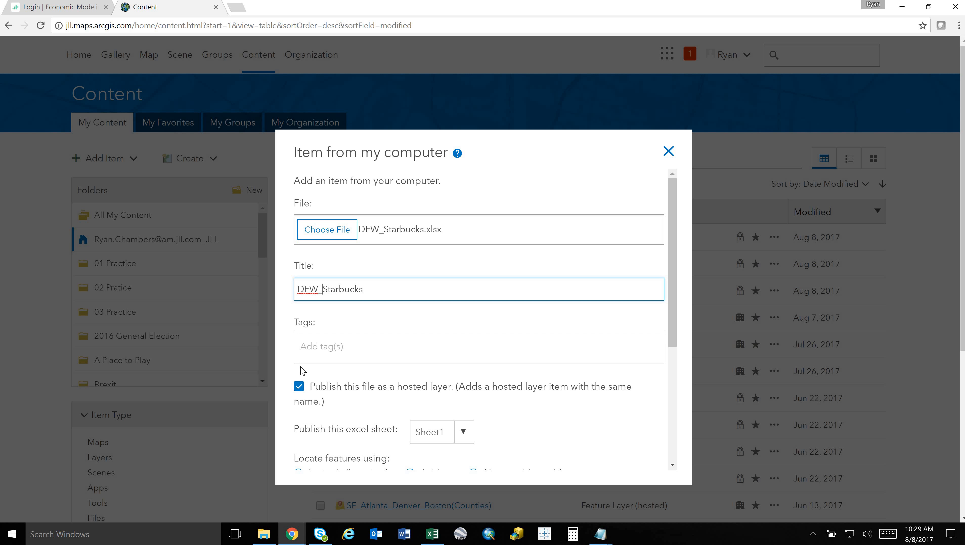
pyautogui.press('BackSpace')
pyautogui.click(311, 344)
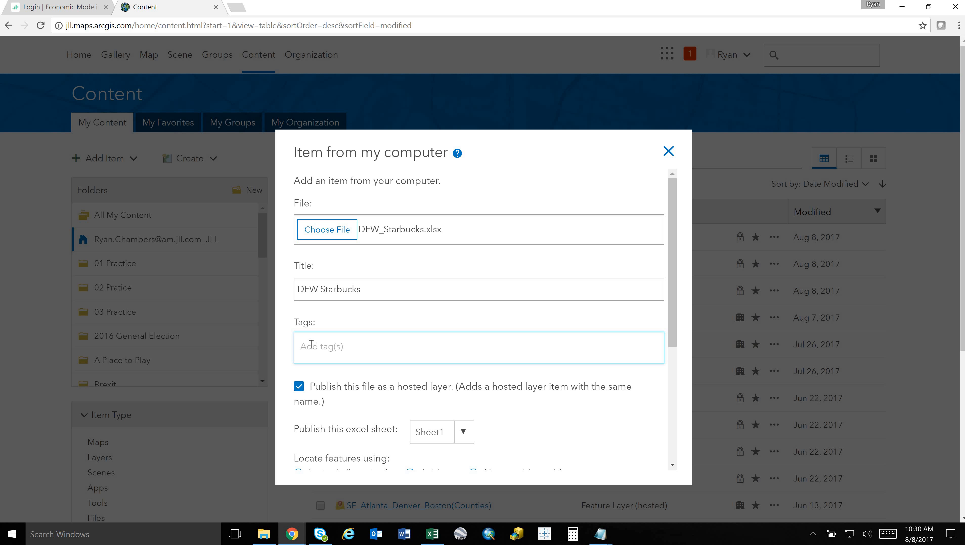
pyautogui.write('Tu')
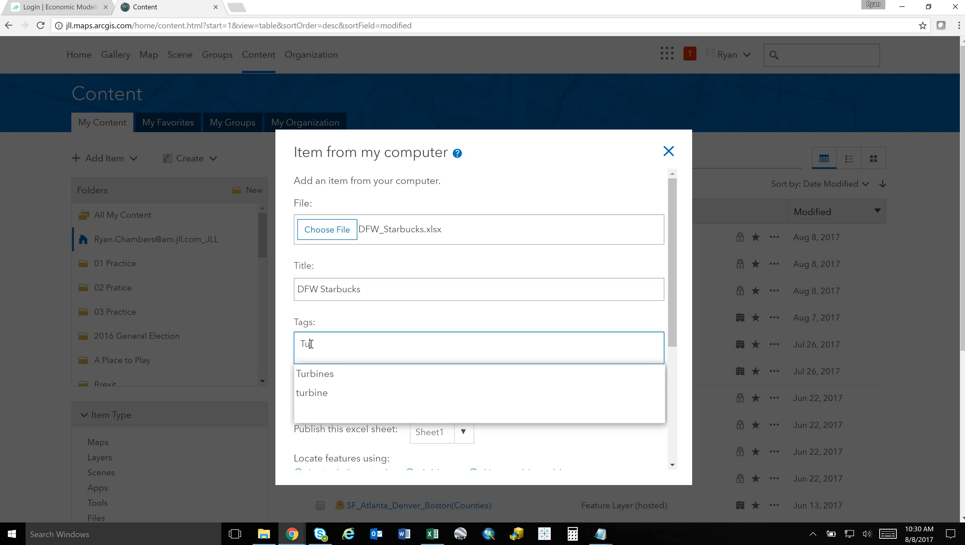
pyautogui.write('t')
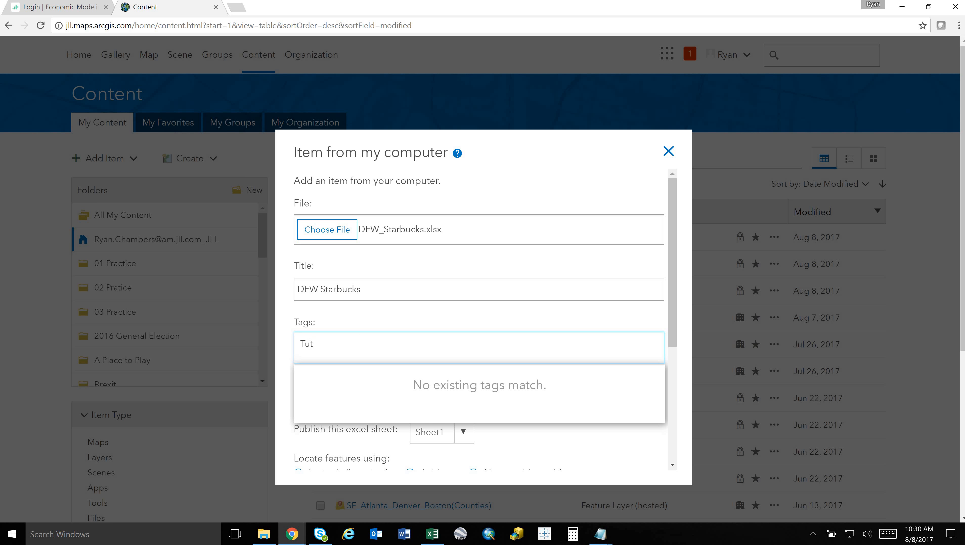
pyautogui.write('orial')
pyautogui.press('Return')
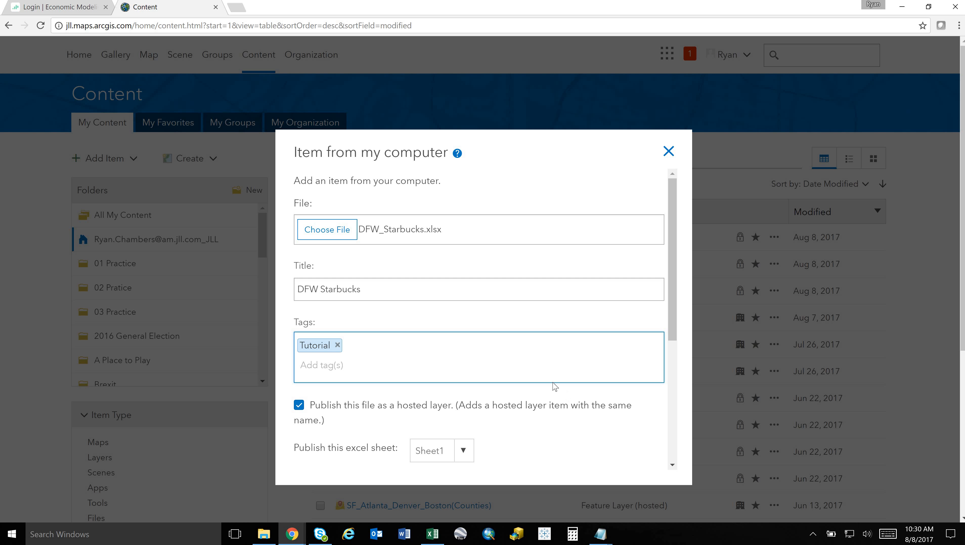
pyautogui.scroll(-5, 555, 386)
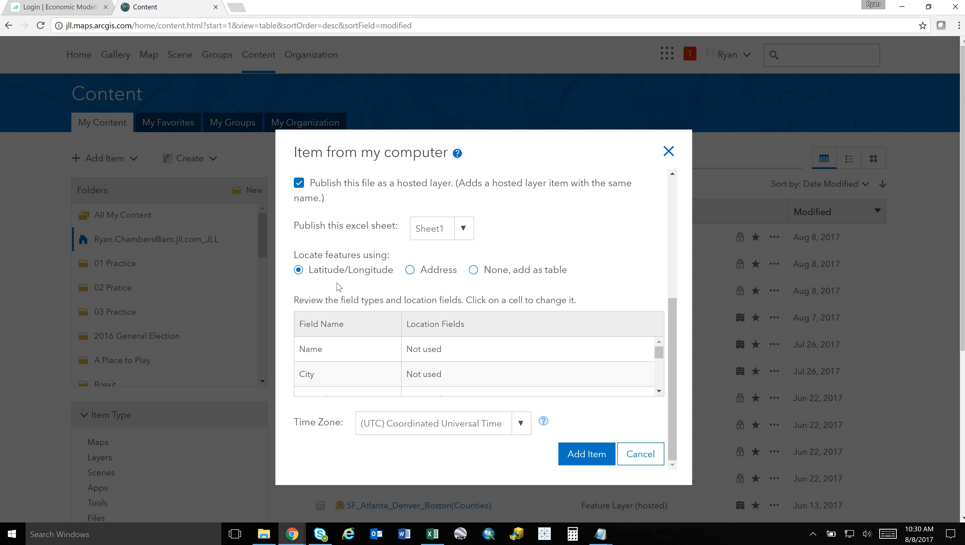